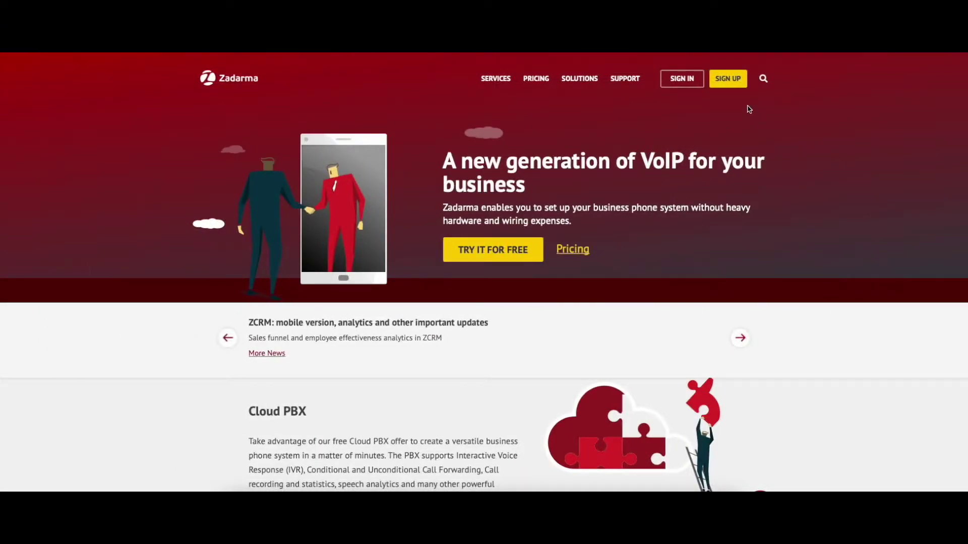
Open the Zadarma sign-up form and scroll through the Phone number rates page
{"action": "left_click", "coordinate": [727, 78]}
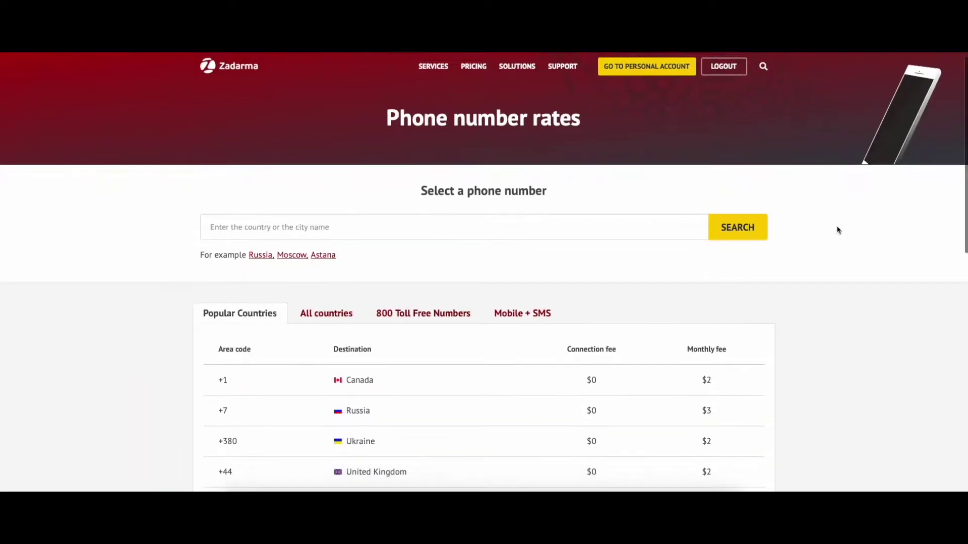
{"action": "scroll", "coordinate": [837, 230], "scroll_direction": "down", "scroll_amount": 1}
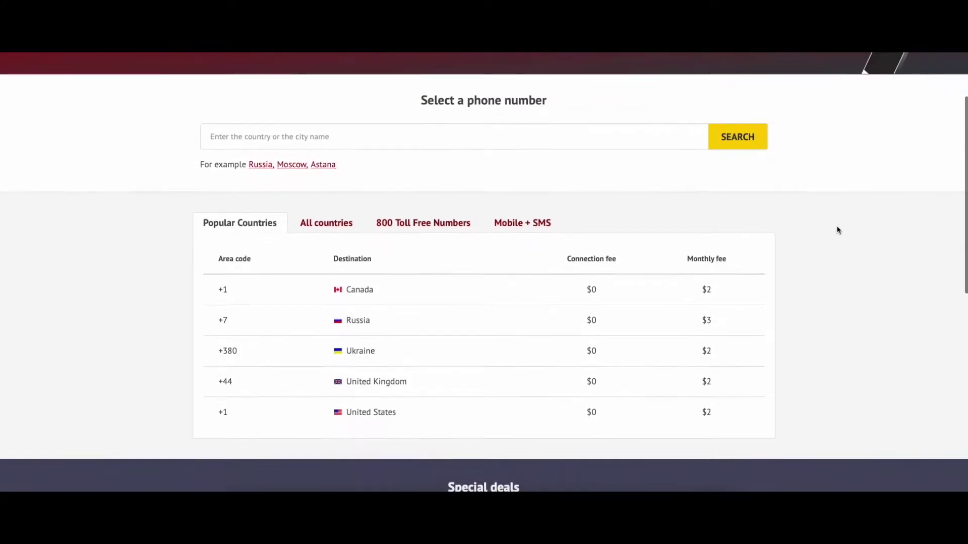
{"action": "scroll", "coordinate": [838, 230], "scroll_direction": "down", "scroll_amount": 2}
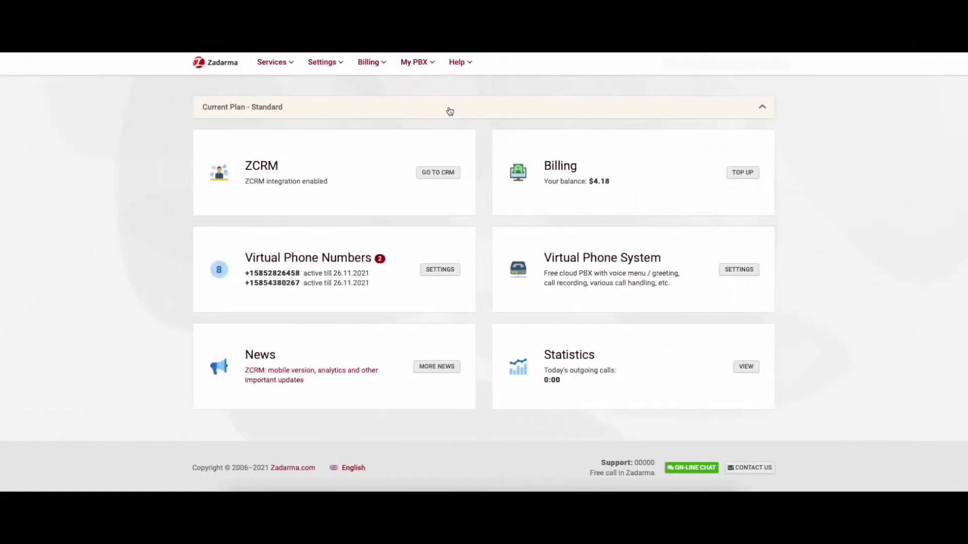
{"action": "left_click", "coordinate": [373, 63]}
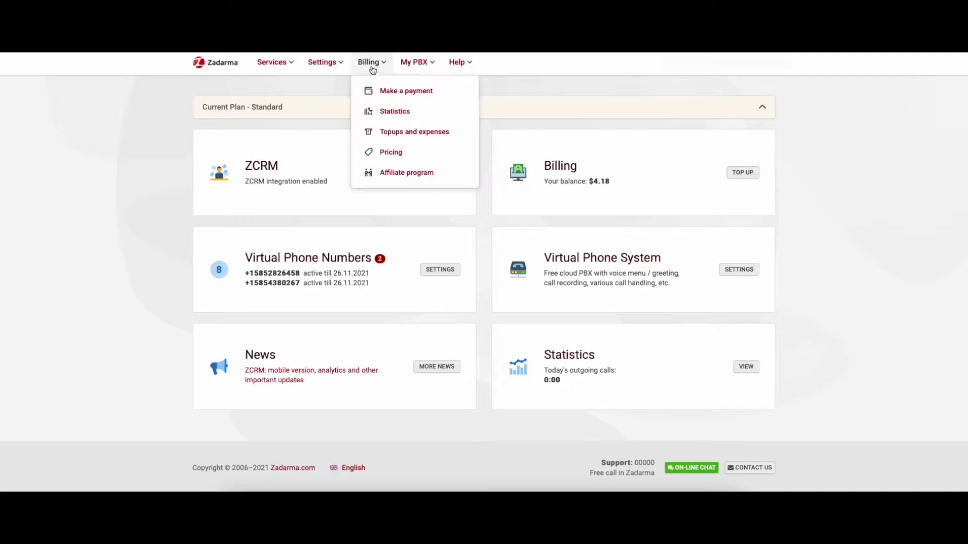
{"action": "left_click", "coordinate": [383, 91]}
{"action": "scroll", "coordinate": [667, 221], "scroll_direction": "down", "scroll_amount": 1}
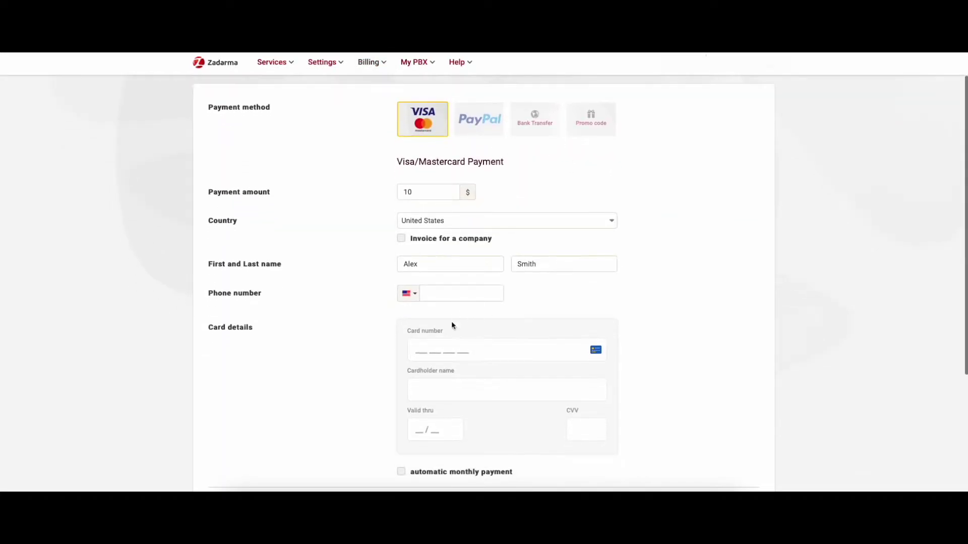
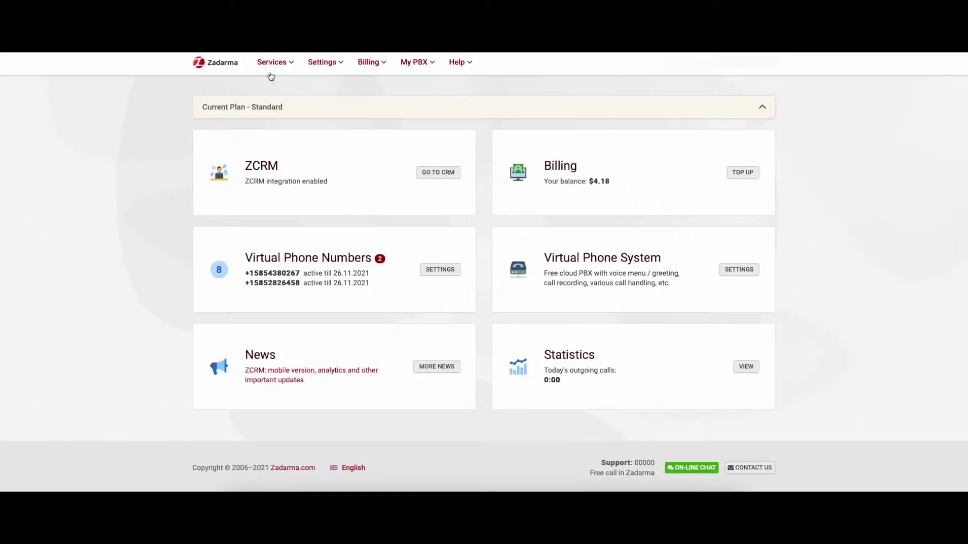
Go to Services > Call tracking and start creating a new call tracker
{"action": "mouse_move", "coordinate": [325, 63]}
{"action": "mouse_move", "coordinate": [273, 62]}
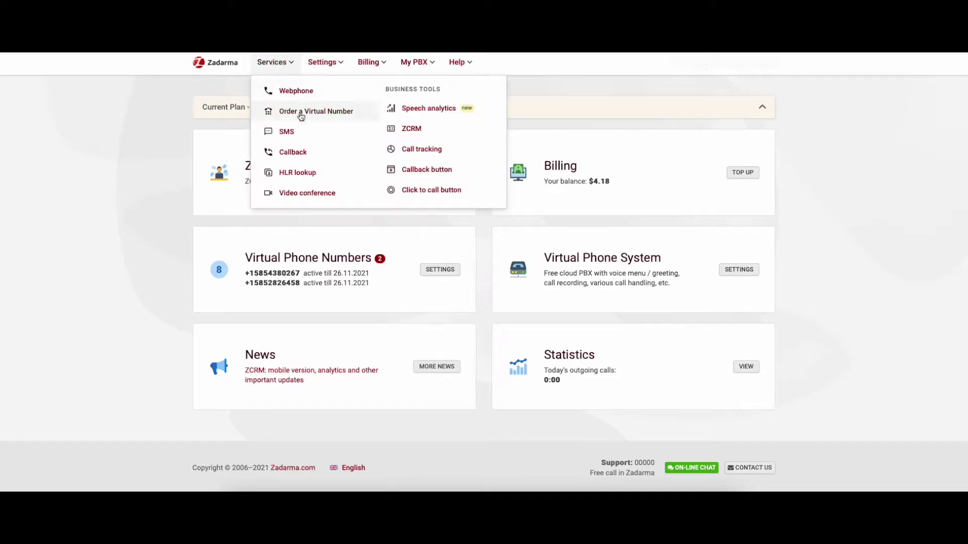
{"action": "left_click", "coordinate": [437, 158]}
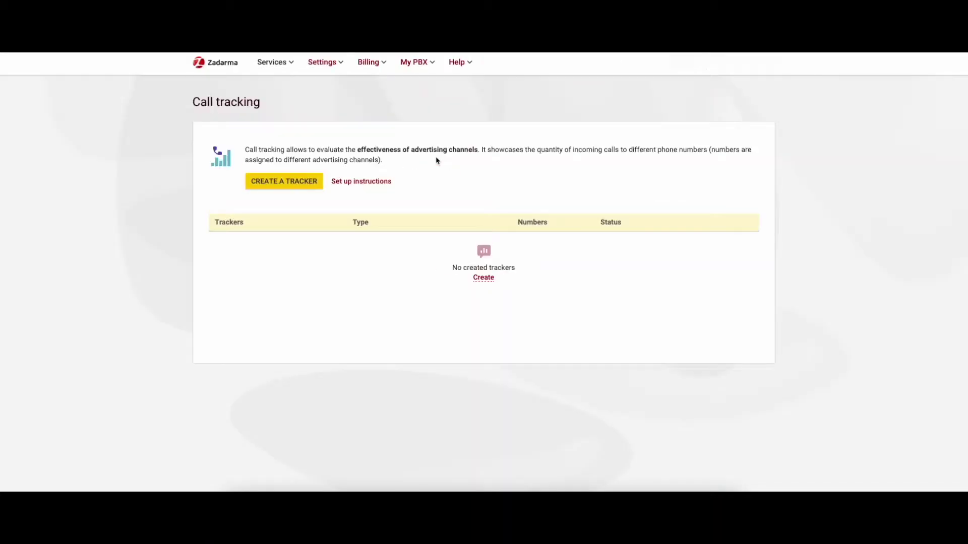
{"action": "left_click", "coordinate": [485, 278]}
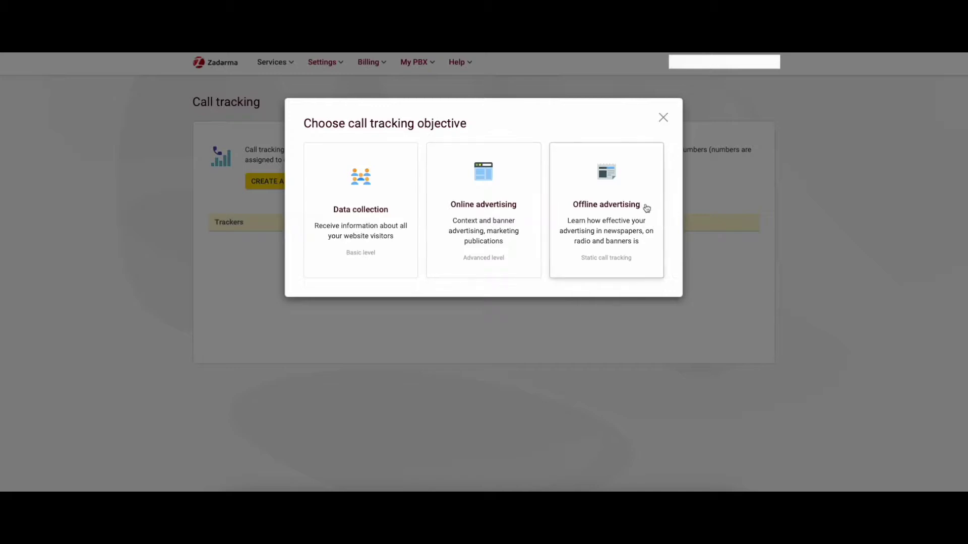
Choose the Data collection objective and review the defaults: Tracker 1, 45 sec call, 10 min tracking
{"action": "left_click", "coordinate": [374, 193]}
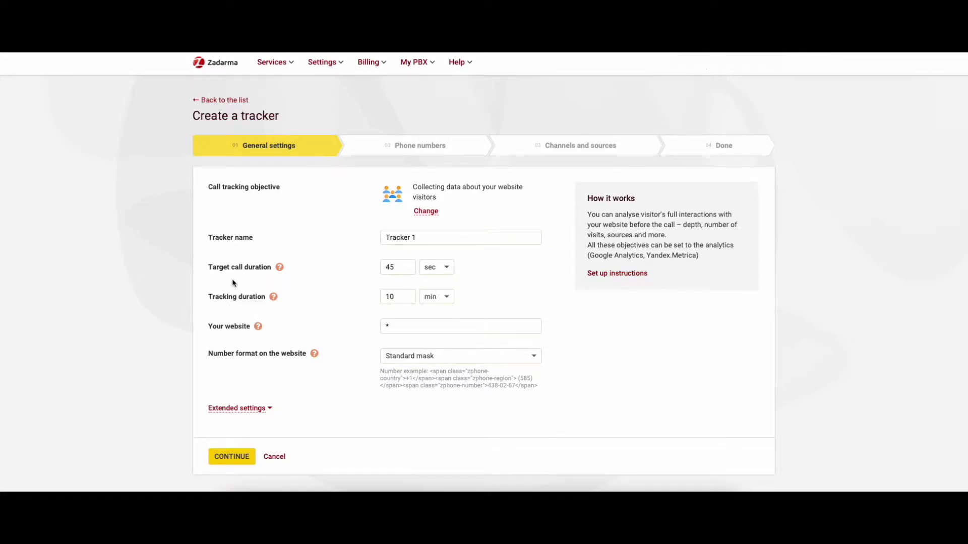
{"action": "scroll", "coordinate": [201, 290], "scroll_direction": "down", "scroll_amount": 2}
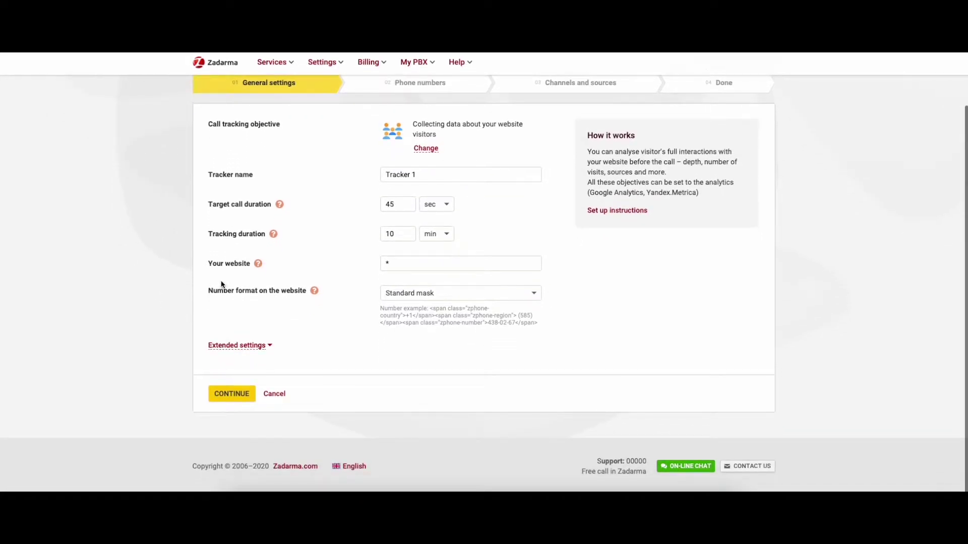
{"action": "mouse_move", "coordinate": [256, 266]}
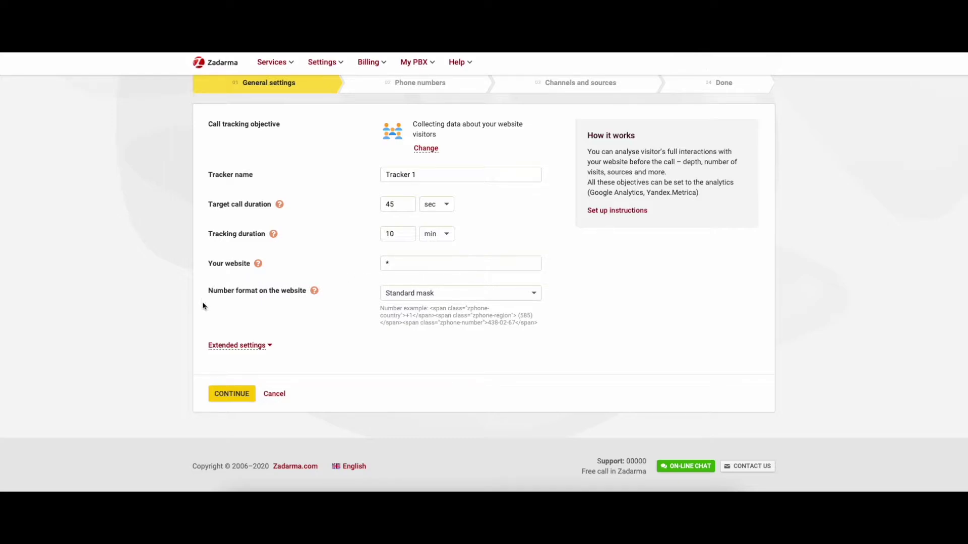
Expand and look through Extended settings, then continue with the defaults to Phone numbers
{"action": "left_click", "coordinate": [266, 346]}
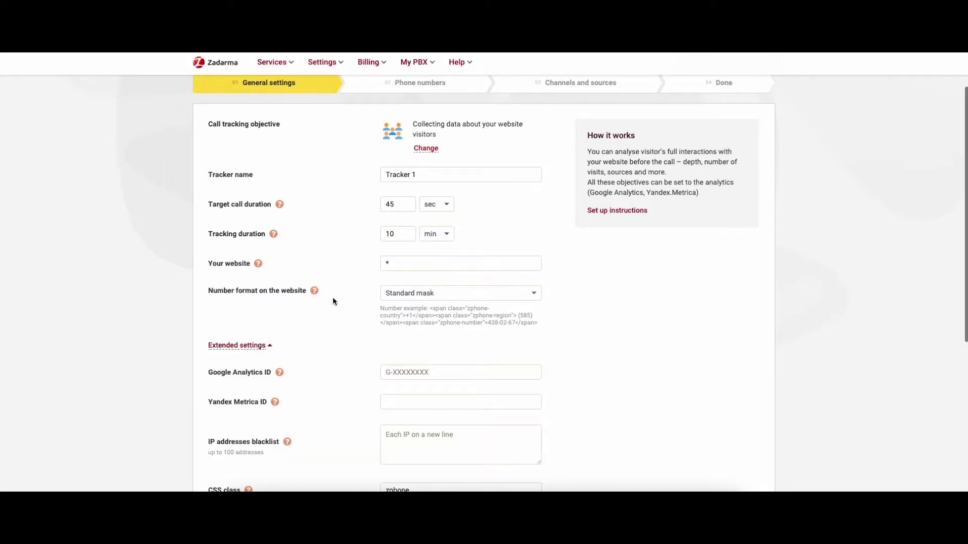
{"action": "scroll", "coordinate": [333, 302], "scroll_direction": "down", "scroll_amount": 3}
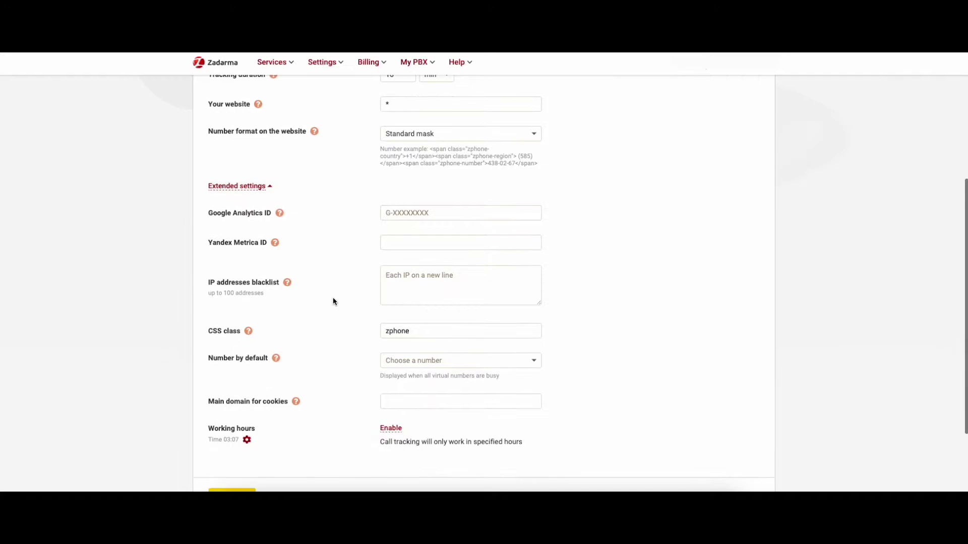
{"action": "scroll", "coordinate": [333, 301], "scroll_direction": "down", "scroll_amount": 1}
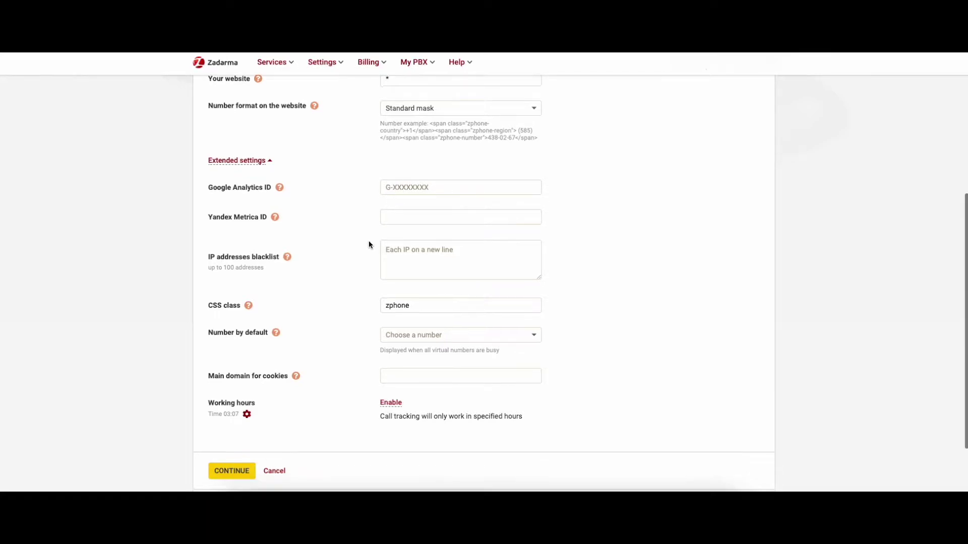
{"action": "scroll", "coordinate": [368, 240], "scroll_direction": "down", "scroll_amount": 1}
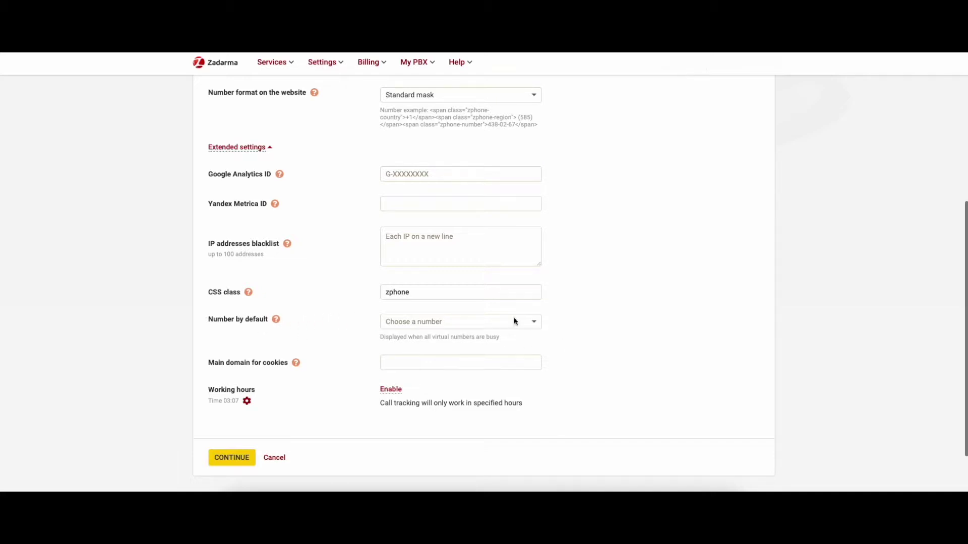
{"action": "scroll", "coordinate": [460, 326], "scroll_direction": "down", "scroll_amount": 1}
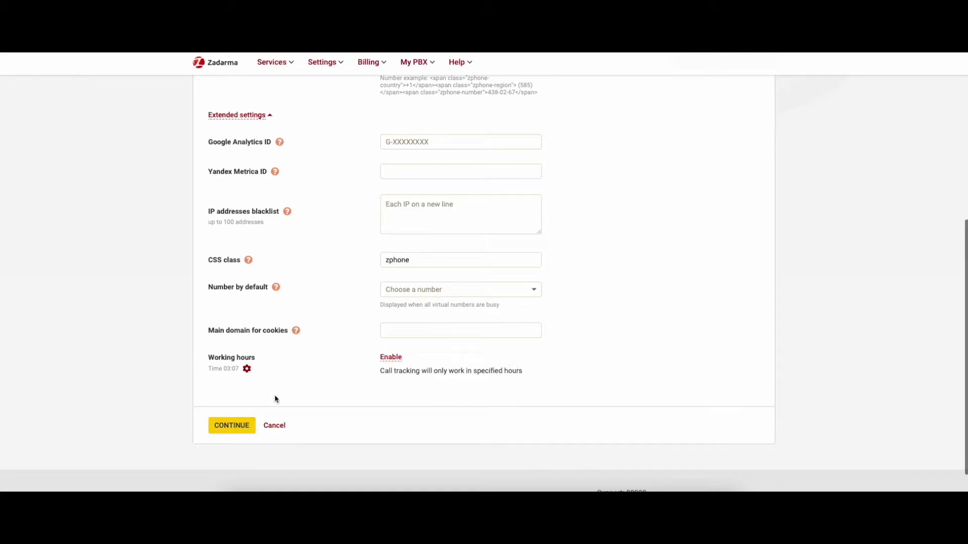
{"action": "left_click", "coordinate": [222, 421]}
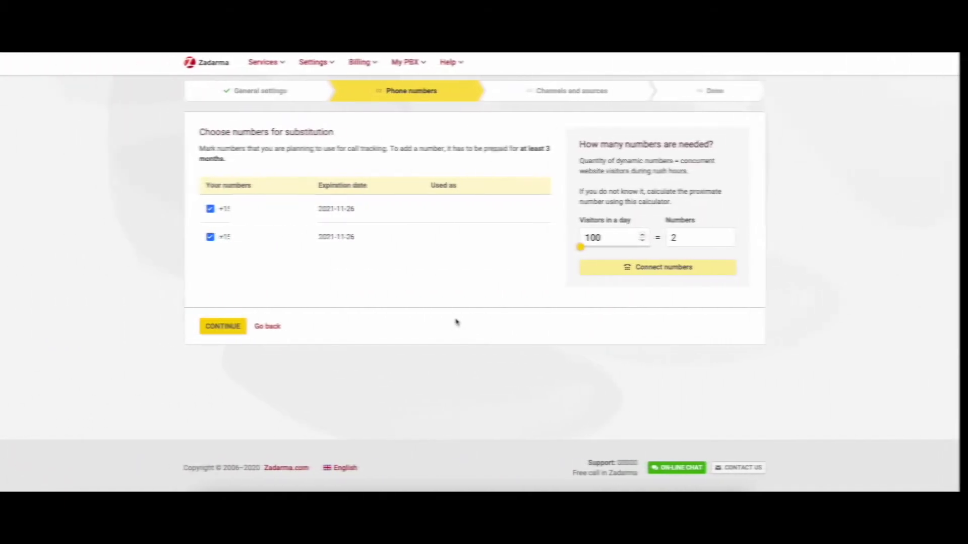
Untick and re-tick both virtual numbers, leaving both selected for substitution
{"action": "left_click", "coordinate": [219, 210]}
{"action": "left_click", "coordinate": [219, 237]}
{"action": "left_click", "coordinate": [219, 247]}
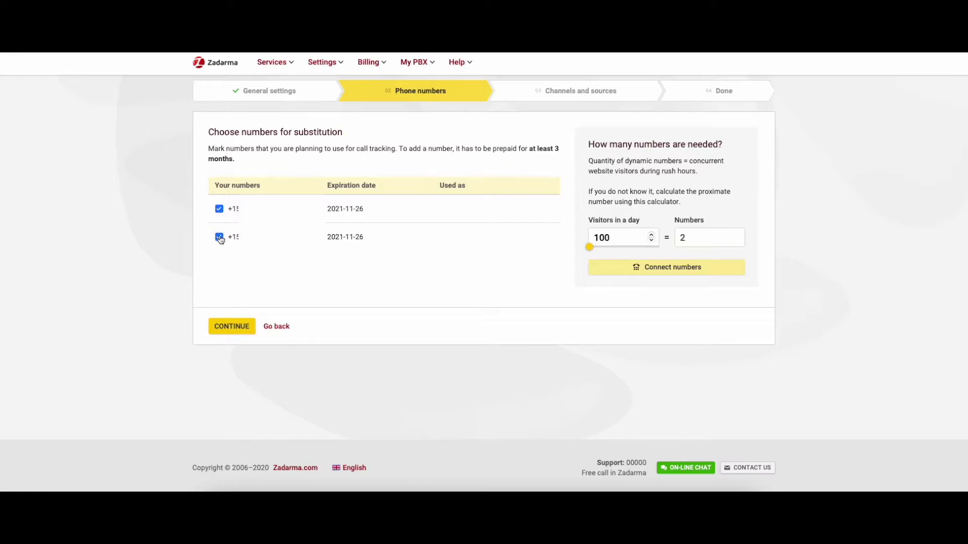
{"action": "left_click", "coordinate": [219, 239]}
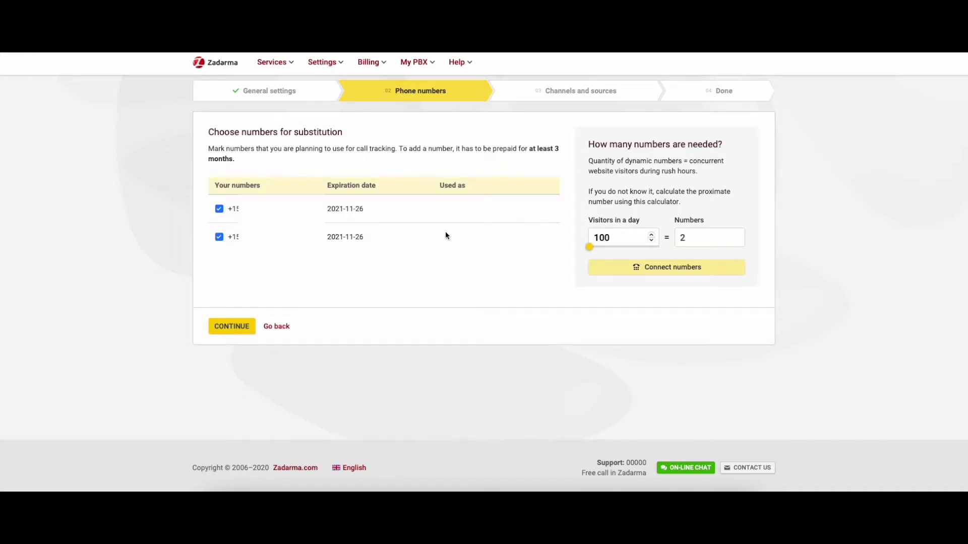
Replace the calculator's visitors-per-day figure to estimate how many numbers are needed
{"action": "double_click", "coordinate": [587, 244]}
{"action": "type", "text": "620"}
{"action": "scroll", "coordinate": [594, 248], "scroll_direction": "down", "scroll_amount": 10}
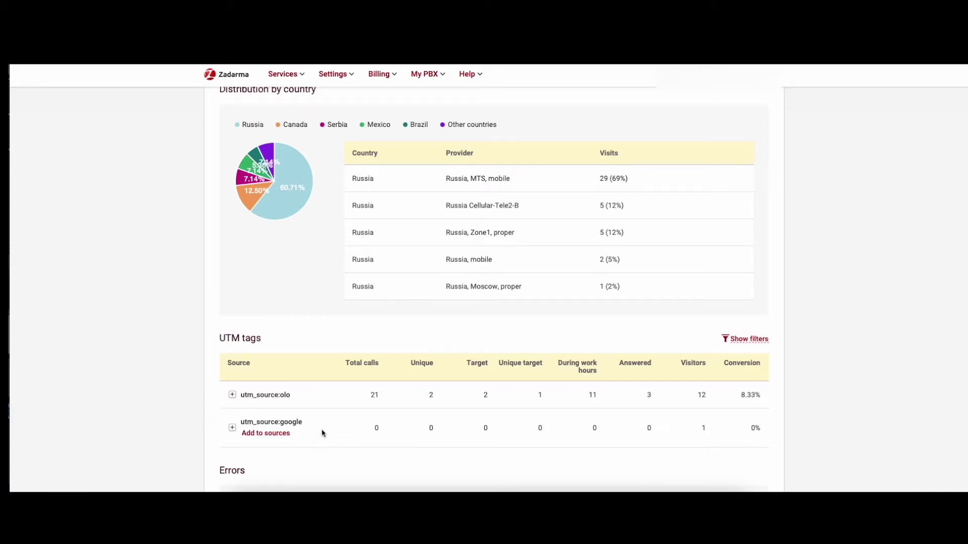
Scroll through the tracker's visit statistics by country and UTM tag
{"action": "scroll", "coordinate": [224, 424], "scroll_direction": "down", "scroll_amount": 1}
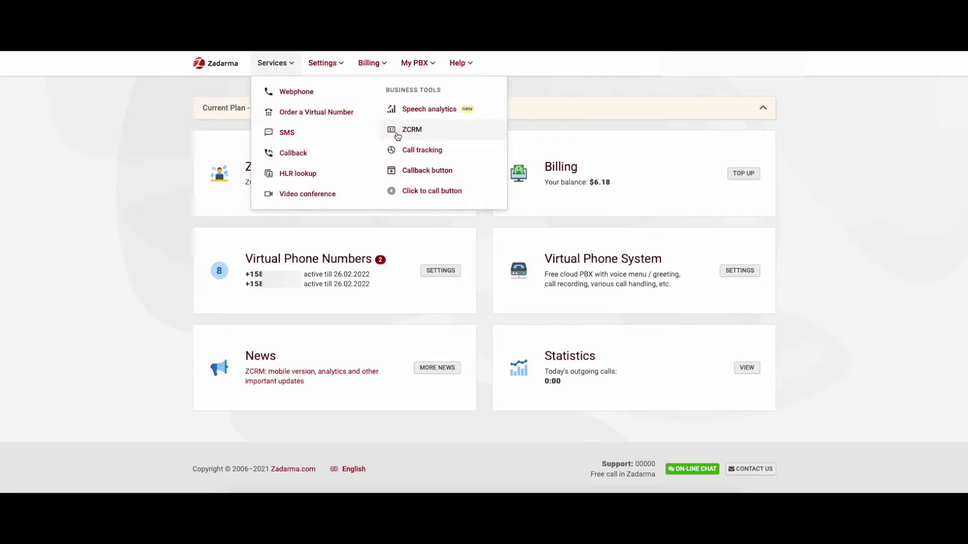
Start another call tracker with the Online advertising objective
{"action": "left_click", "coordinate": [417, 149]}
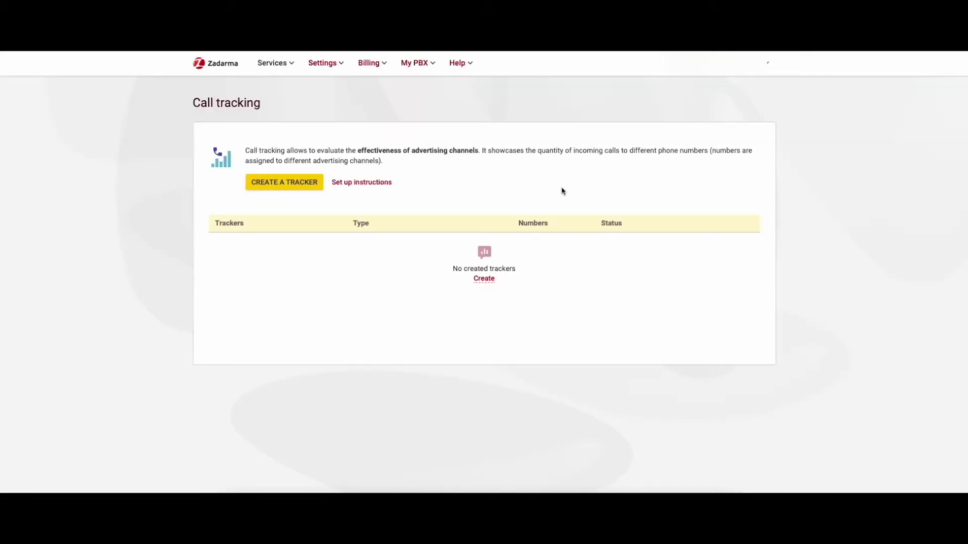
{"action": "left_click", "coordinate": [484, 278]}
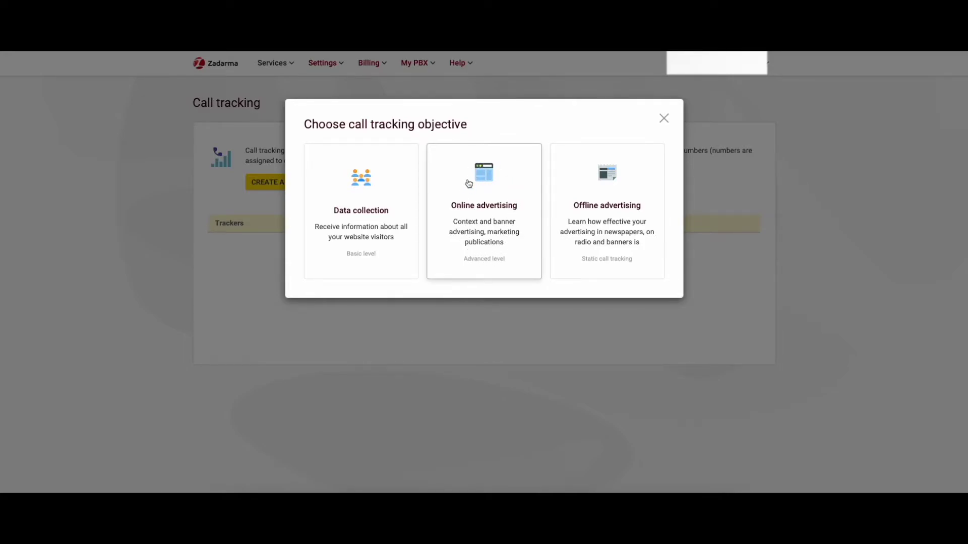
{"action": "left_click", "coordinate": [485, 215]}
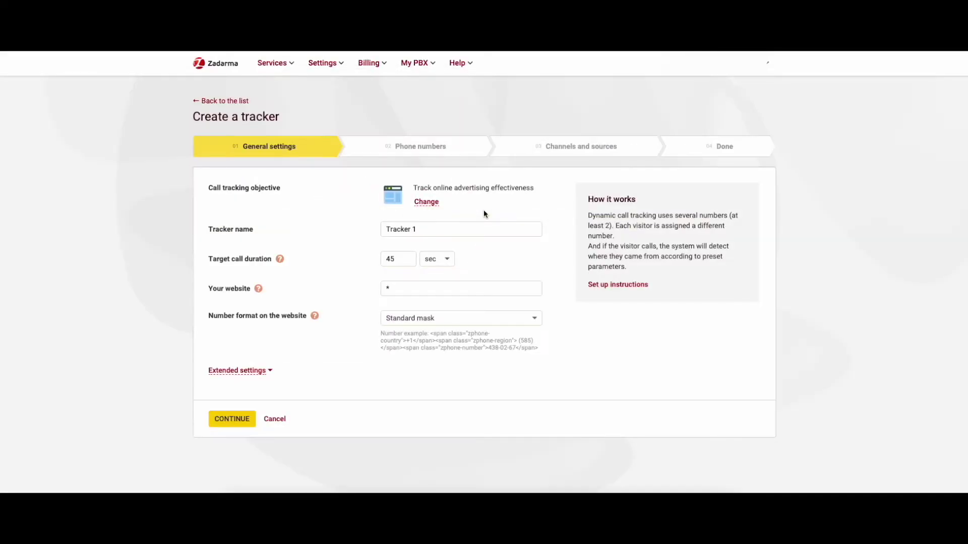
Rename the tracker to 'test' and look through its extended settings
{"action": "left_click_drag", "start_coordinate": [451, 230], "coordinate": [388, 230]}
{"action": "type", "text": "y"}
{"action": "left_click", "coordinate": [240, 368]}
{"action": "scroll", "coordinate": [191, 334], "scroll_direction": "down", "scroll_amount": 3}
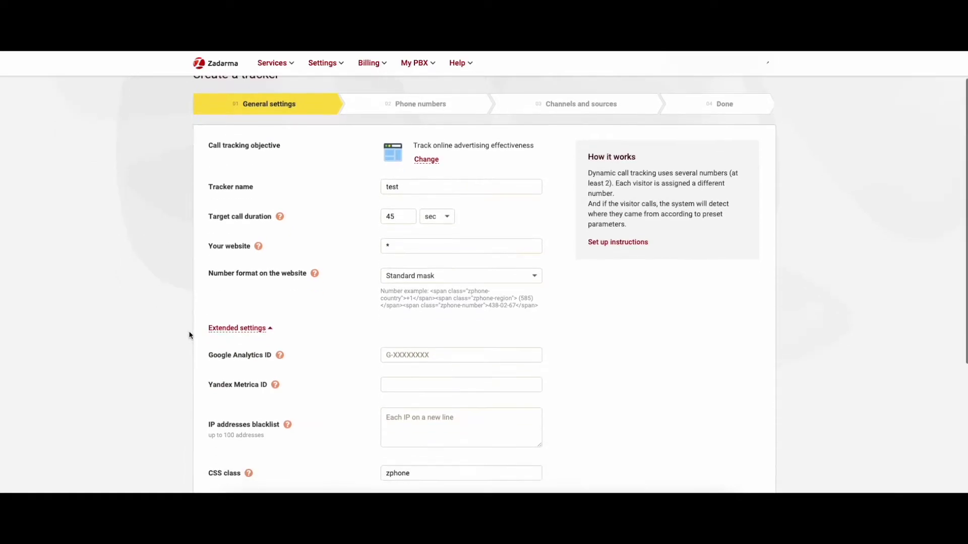
{"action": "scroll", "coordinate": [189, 334], "scroll_direction": "down", "scroll_amount": 3}
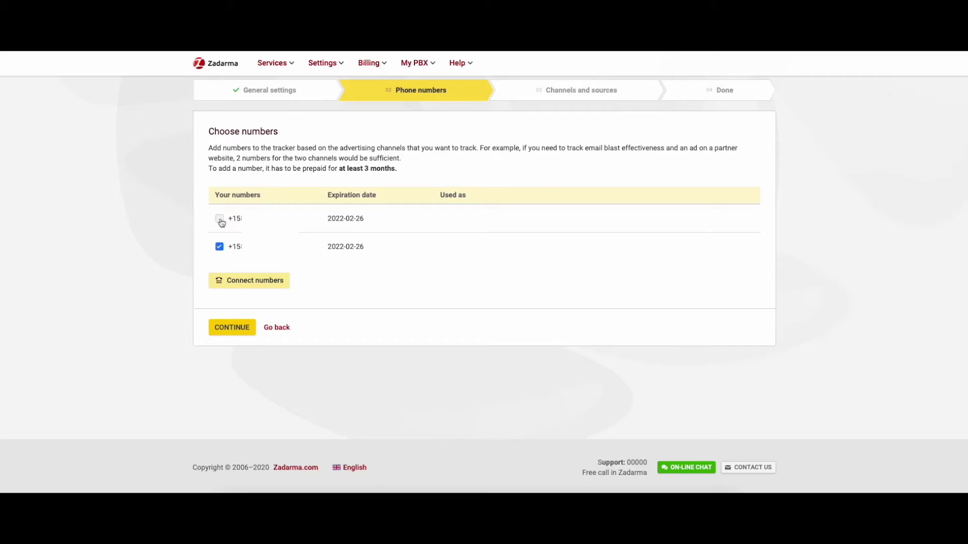
Deselect and reselect both phone numbers, keeping both chosen for the online tracker
{"action": "left_click", "coordinate": [220, 247]}
{"action": "left_click", "coordinate": [221, 220]}
{"action": "left_click", "coordinate": [221, 220]}
{"action": "left_click", "coordinate": [221, 248]}
{"action": "left_click", "coordinate": [220, 248]}
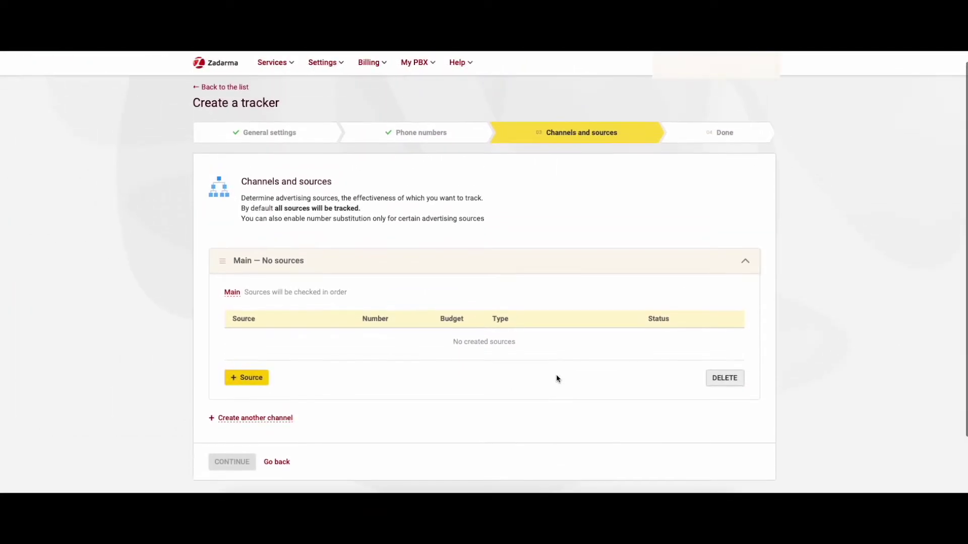
Try a UTM source with parameter 'mar' and an organic traffic source, discarding both
{"action": "left_click", "coordinate": [234, 379]}
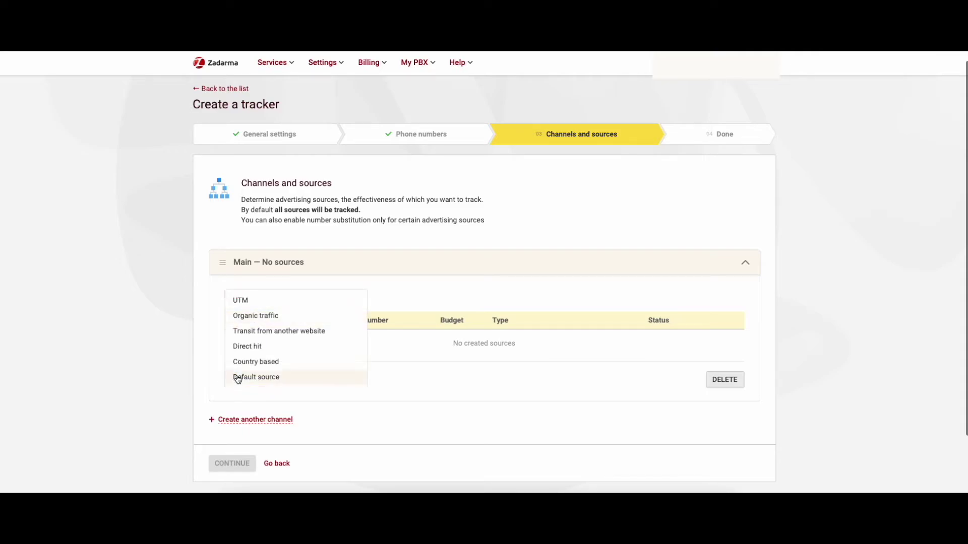
{"action": "left_click", "coordinate": [249, 304]}
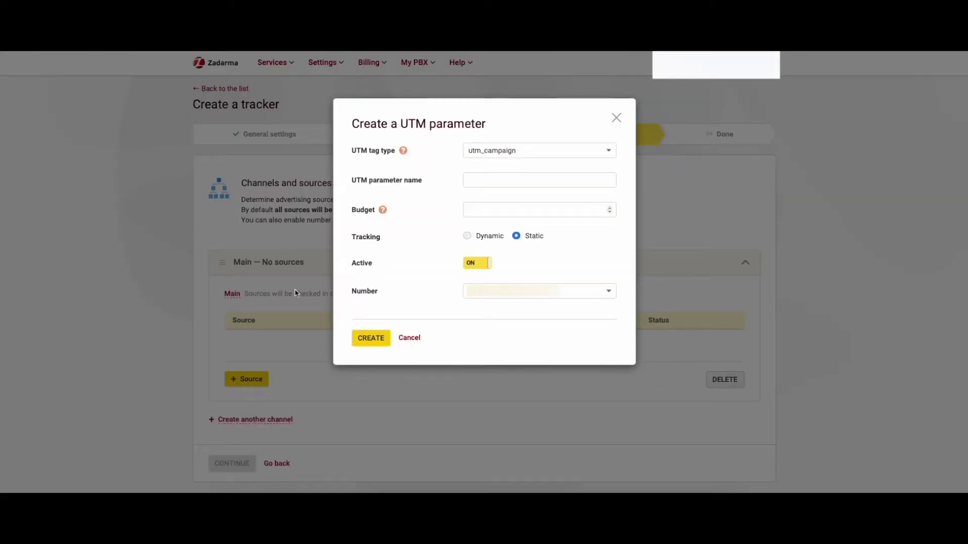
{"action": "left_click", "coordinate": [502, 183]}
{"action": "type", "text": "market"}
{"action": "left_click", "coordinate": [409, 339]}
{"action": "left_click", "coordinate": [252, 379]}
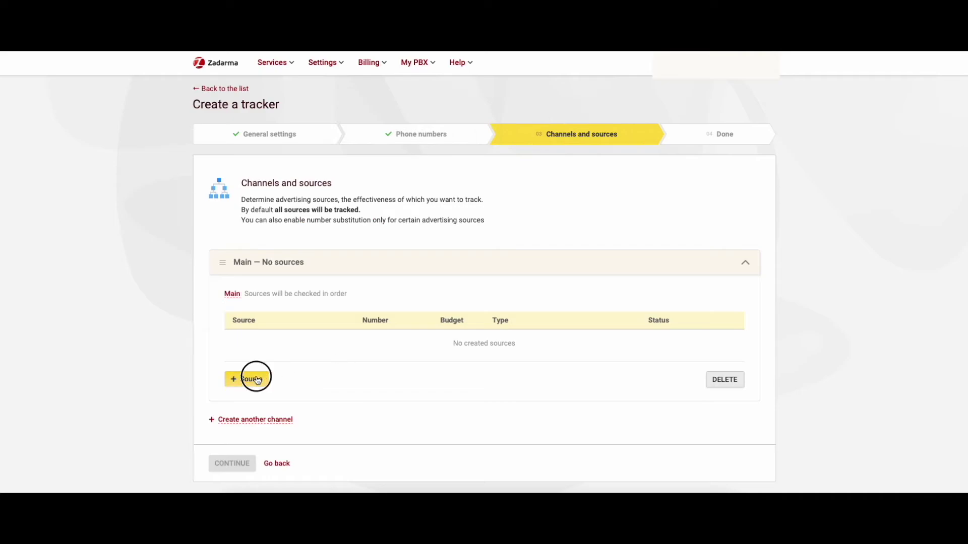
{"action": "left_click", "coordinate": [266, 316]}
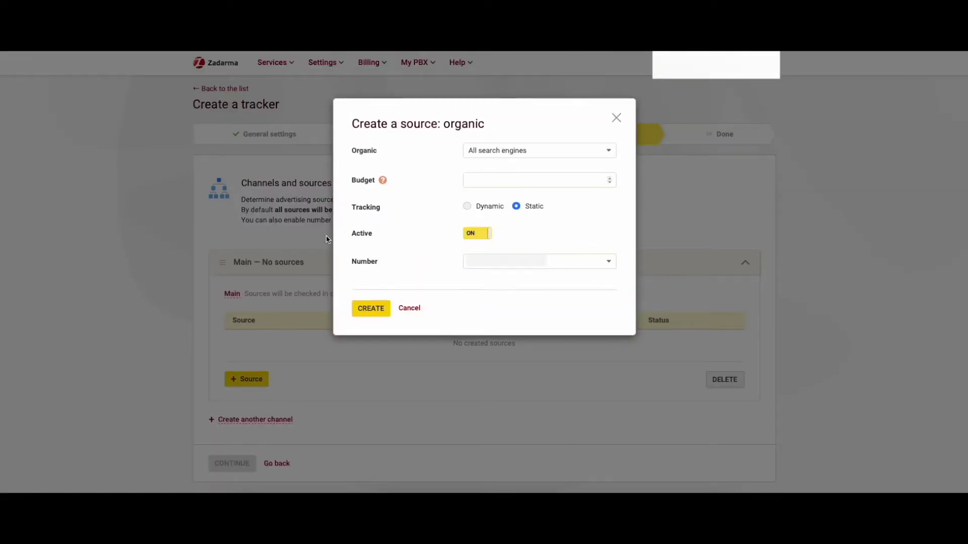
{"action": "left_click", "coordinate": [415, 308]}
Preview the referral-from-another-website and direct hit source forms, cancelling each
{"action": "left_click", "coordinate": [252, 378]}
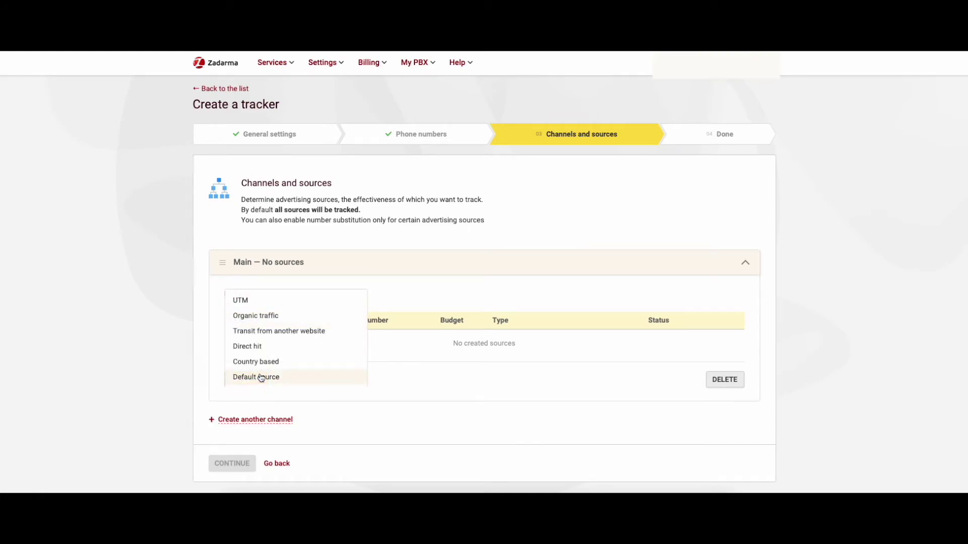
{"action": "left_click", "coordinate": [290, 334]}
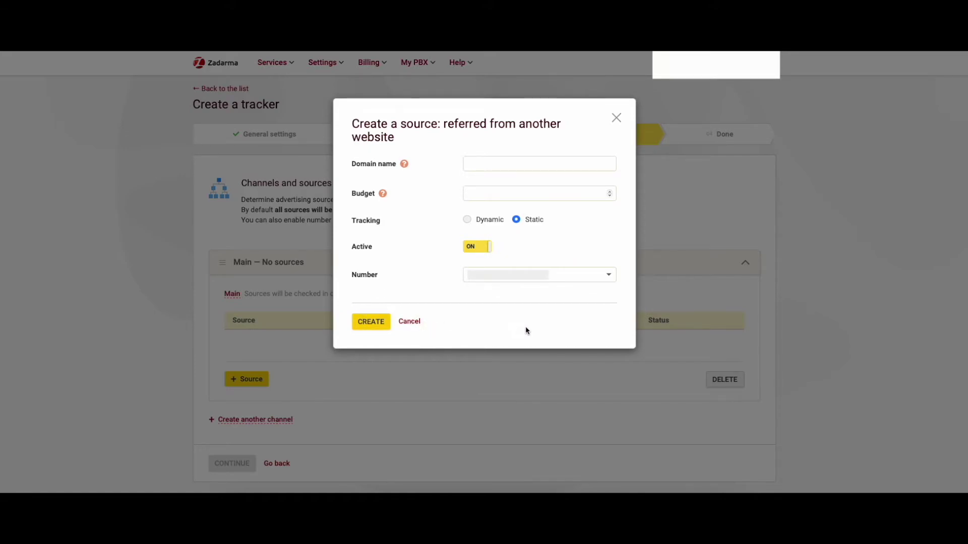
{"action": "mouse_move", "coordinate": [406, 165]}
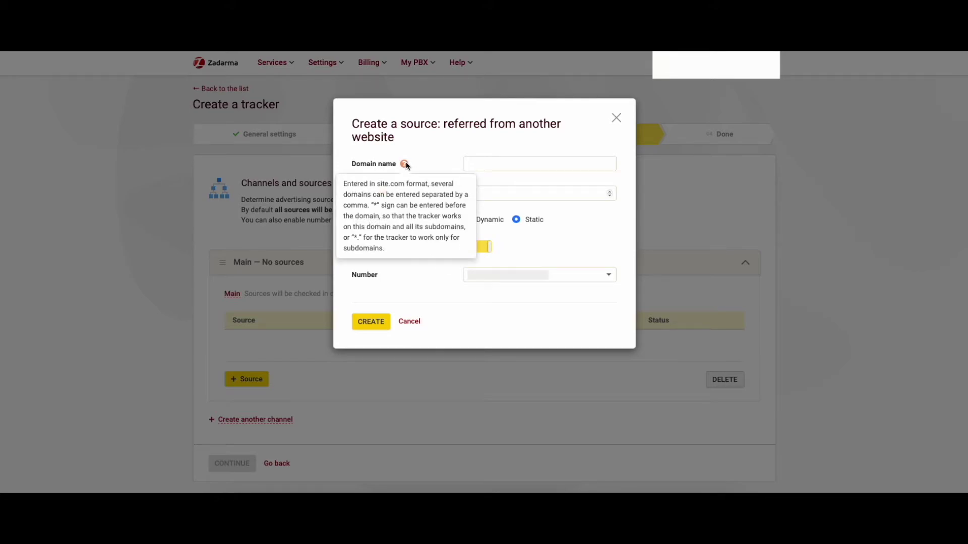
{"action": "left_click", "coordinate": [409, 321]}
{"action": "left_click", "coordinate": [248, 379]}
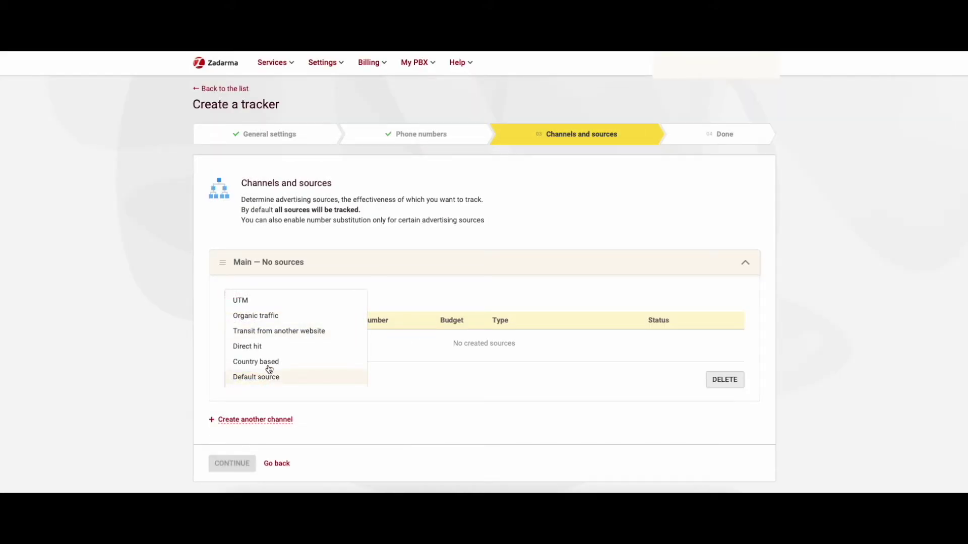
{"action": "left_click", "coordinate": [271, 346]}
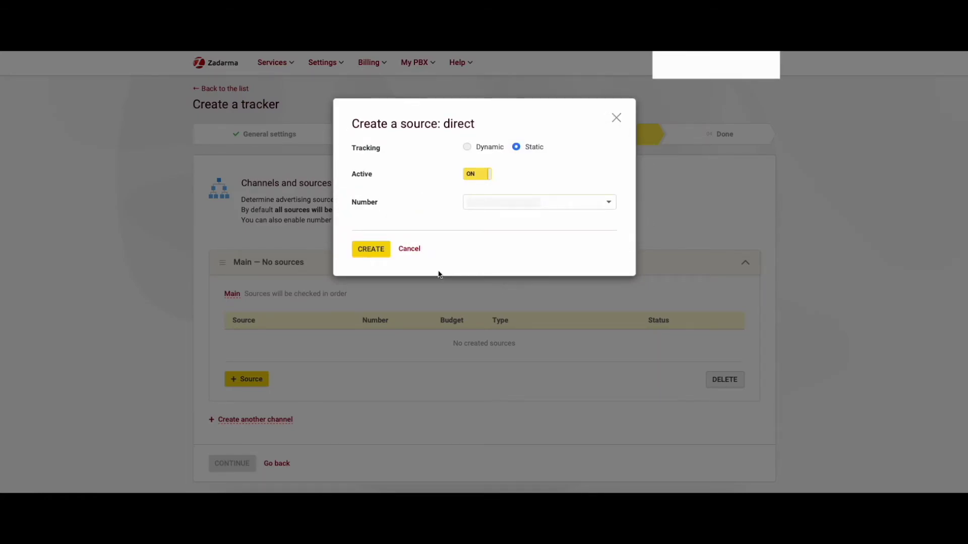
{"action": "left_click", "coordinate": [412, 252]}
Preview the country-based source form and its country list, then cancel it
{"action": "left_click", "coordinate": [248, 378]}
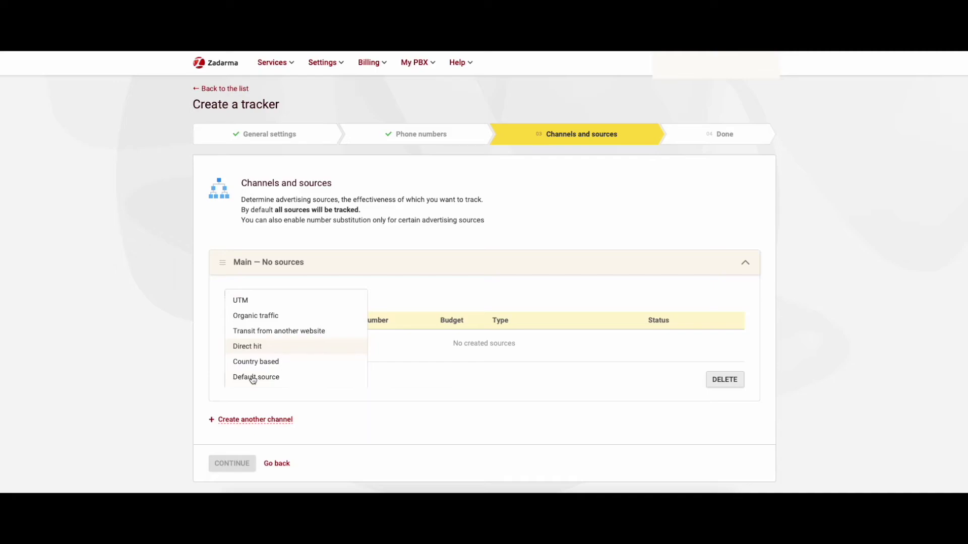
{"action": "left_click", "coordinate": [262, 366]}
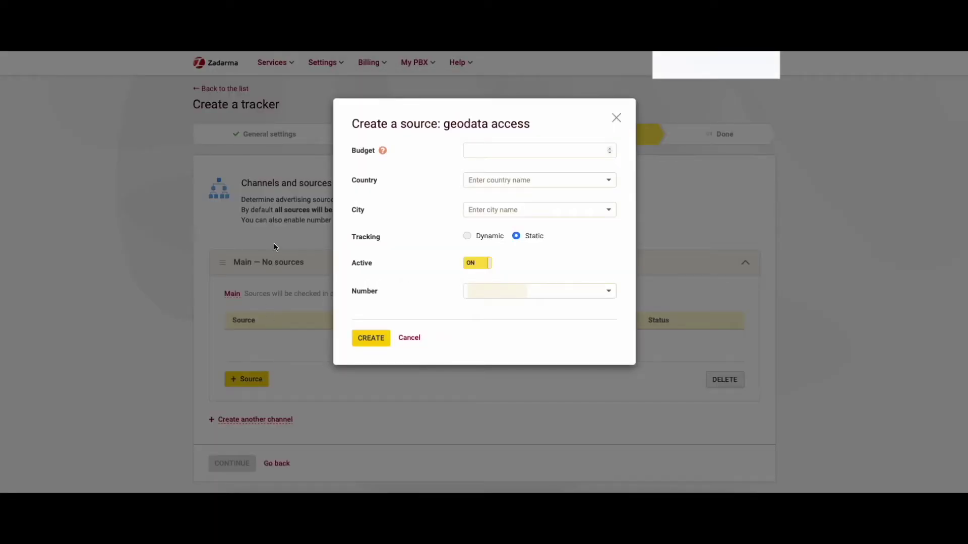
{"action": "left_click", "coordinate": [493, 179]}
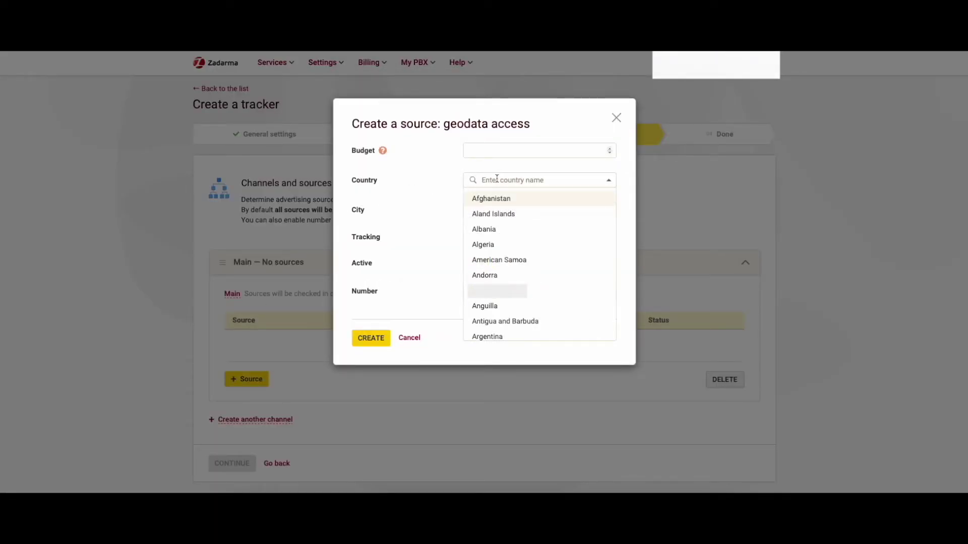
{"action": "left_click", "coordinate": [609, 181]}
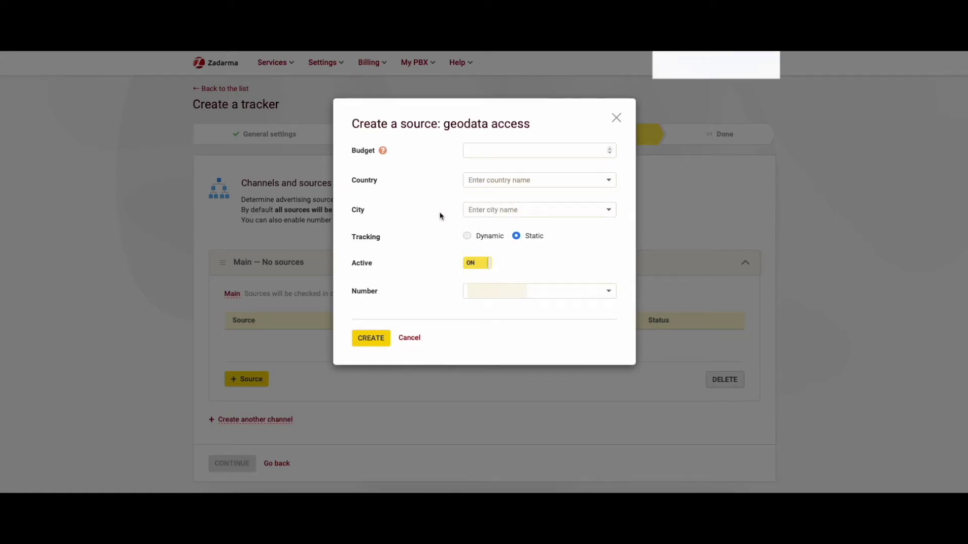
{"action": "left_click", "coordinate": [412, 337]}
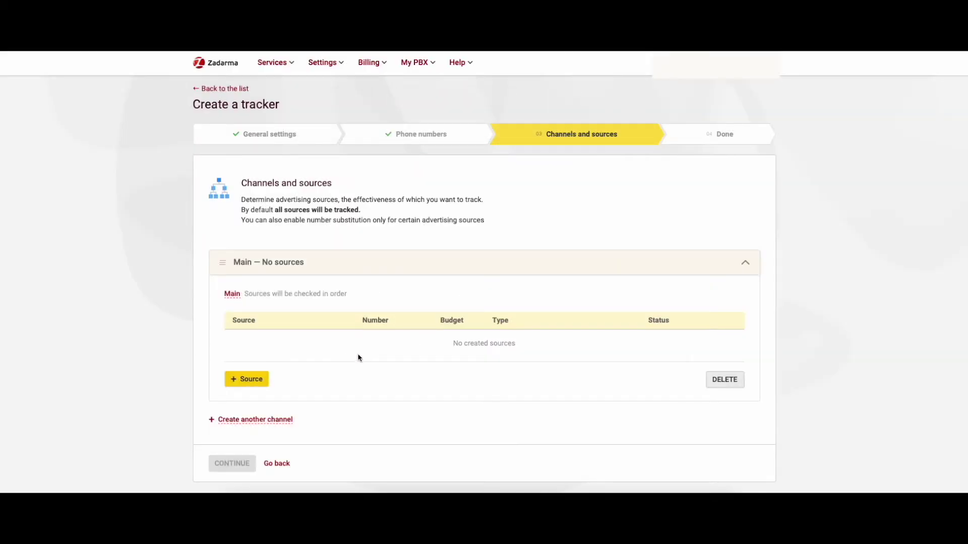
Open a country-based source, switch tracking to Dynamic and back to Static, then cancel
{"action": "left_click", "coordinate": [250, 377]}
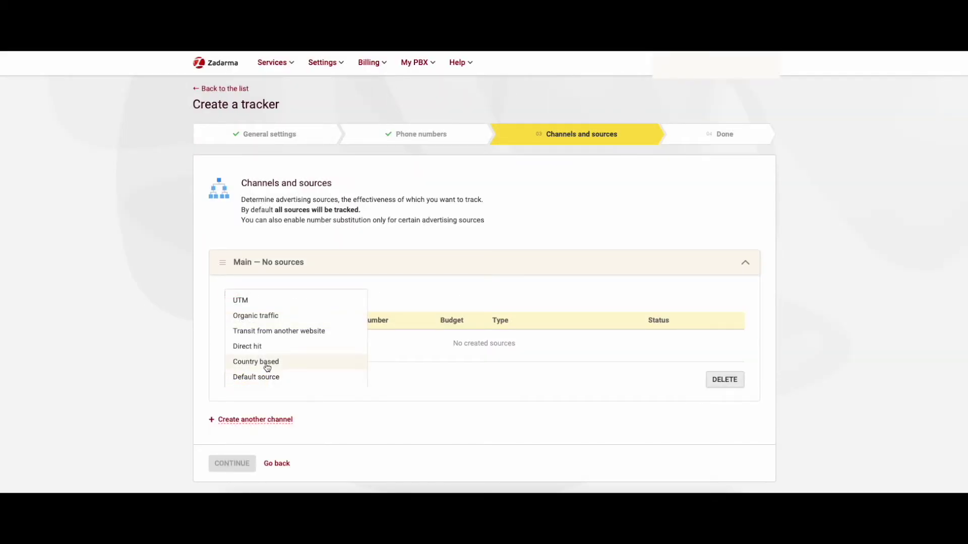
{"action": "left_click", "coordinate": [256, 361]}
{"action": "left_click", "coordinate": [485, 238]}
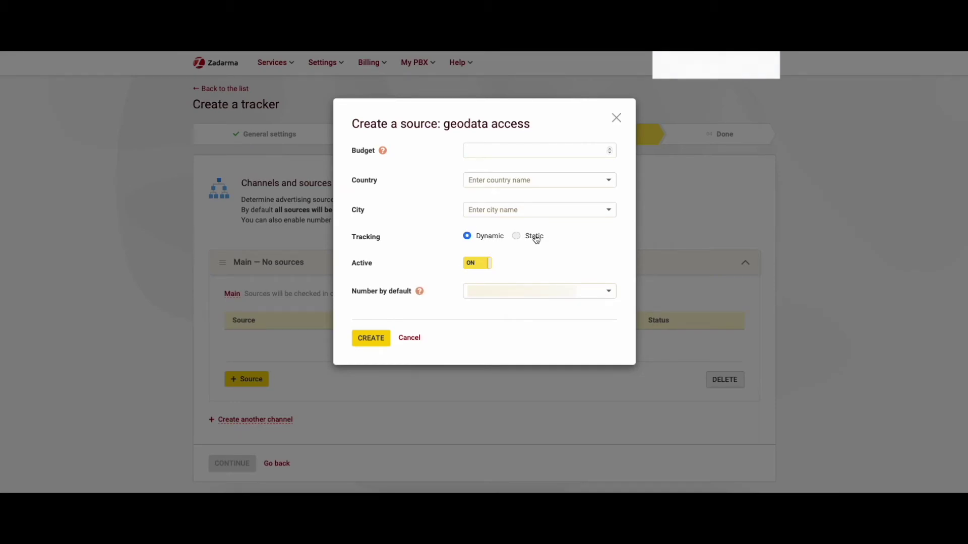
{"action": "left_click", "coordinate": [532, 236]}
{"action": "left_click", "coordinate": [414, 338]}
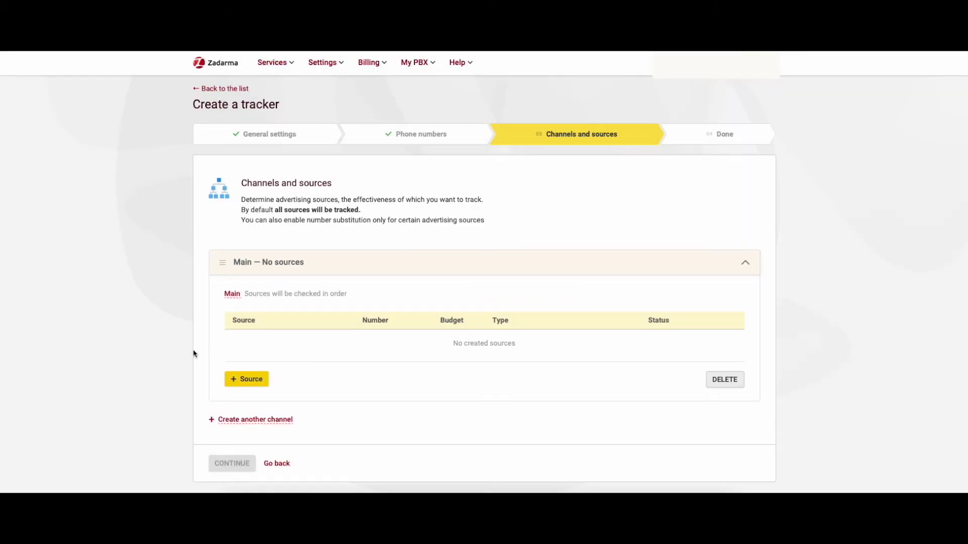
Reopen a country-based source and start entering a budget of 1000
{"action": "left_click", "coordinate": [239, 380]}
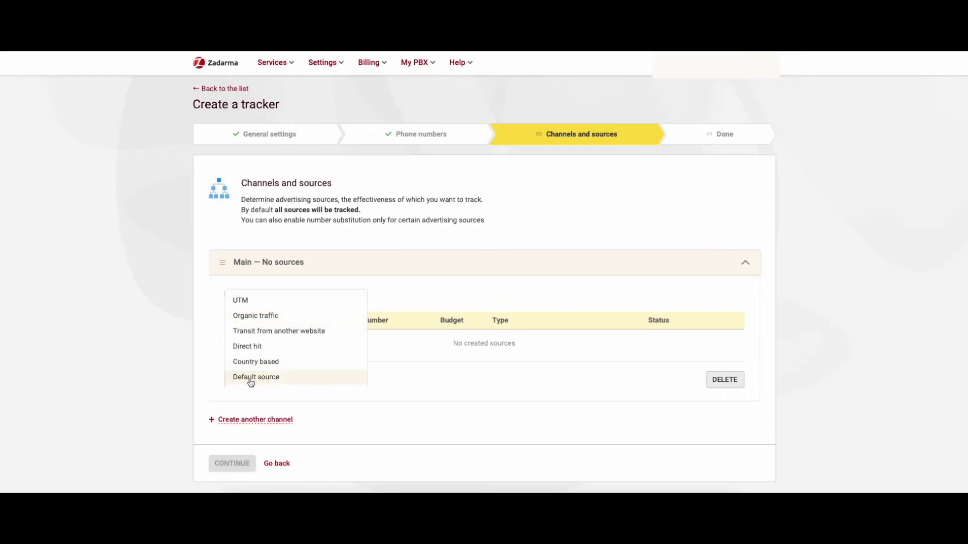
{"action": "left_click", "coordinate": [280, 363]}
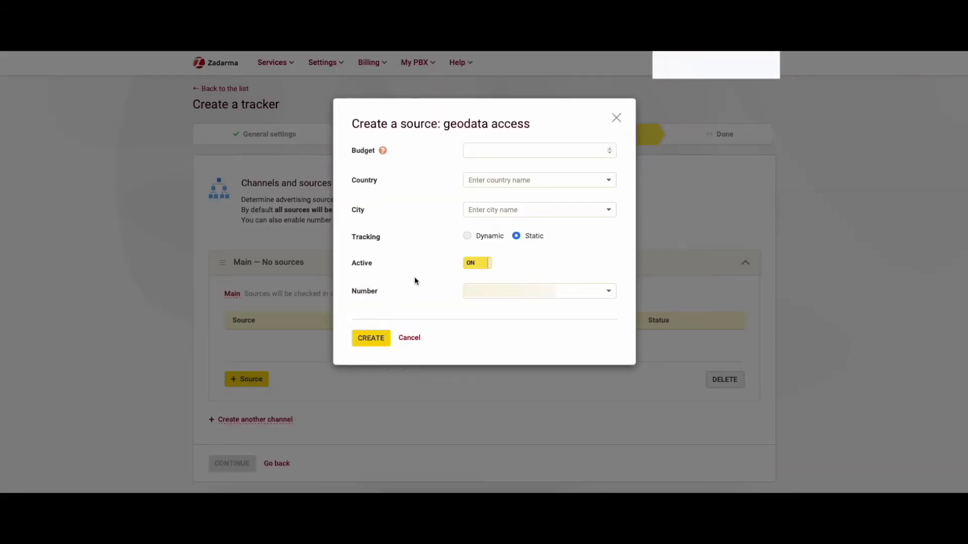
{"action": "left_click", "coordinate": [498, 155]}
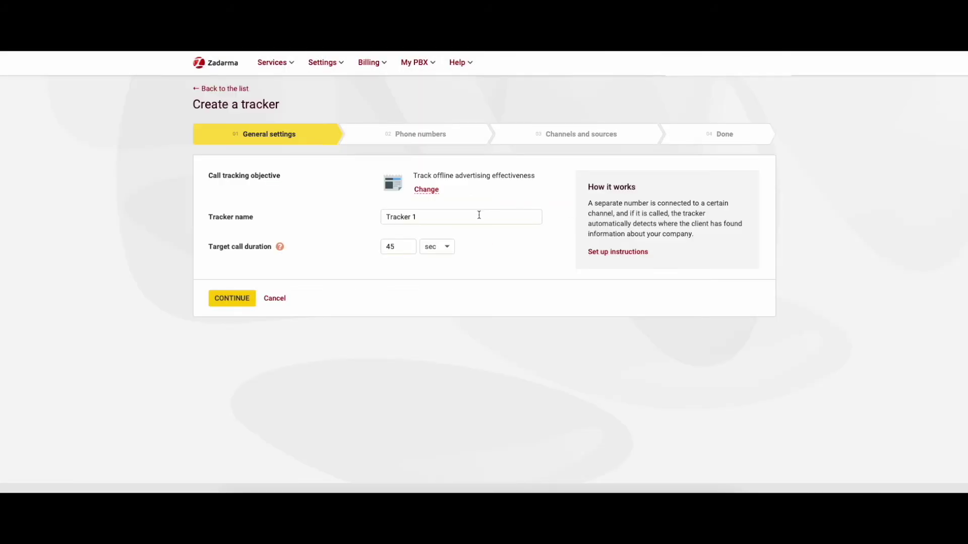
Rename the offline-advertising tracker to 'name' and confirm the general settings
{"action": "left_click_drag", "start_coordinate": [460, 215], "coordinate": [381, 213]}
{"action": "key", "text": "BackSpace"}
{"action": "type", "text": "name"}
{"action": "left_click", "coordinate": [231, 298]}
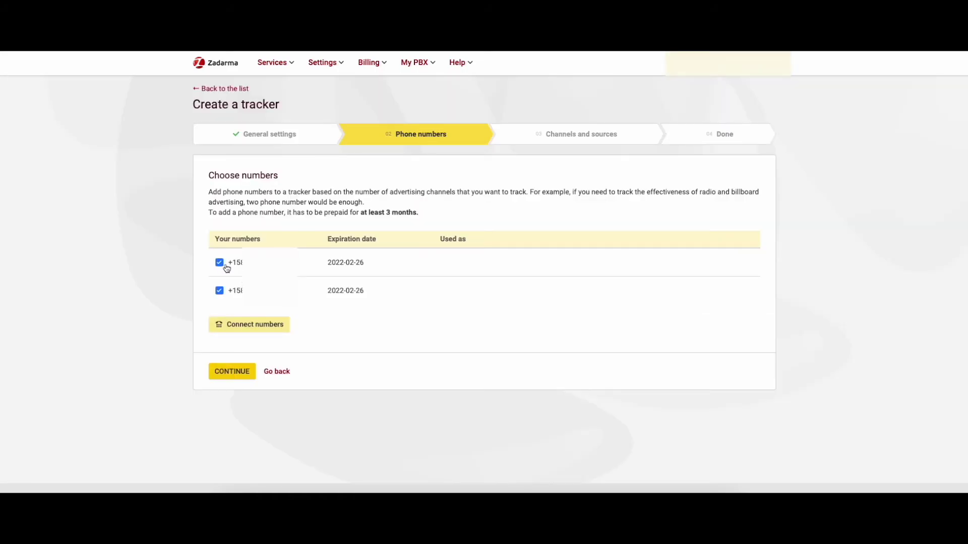
Include both phone numbers in the tracker and start creating a new offline source
{"action": "left_click", "coordinate": [219, 263]}
{"action": "left_click", "coordinate": [219, 291]}
{"action": "left_click", "coordinate": [232, 373]}
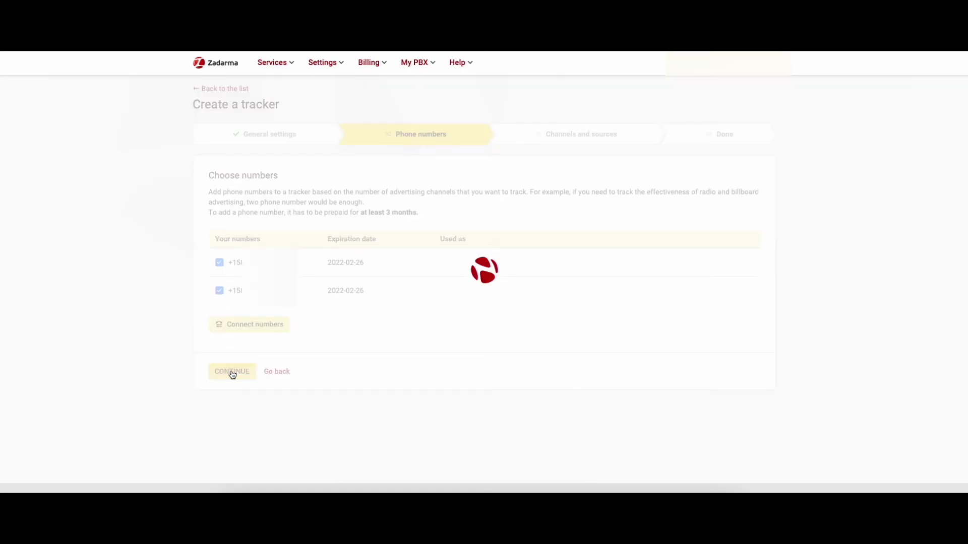
{"action": "left_click", "coordinate": [246, 379]}
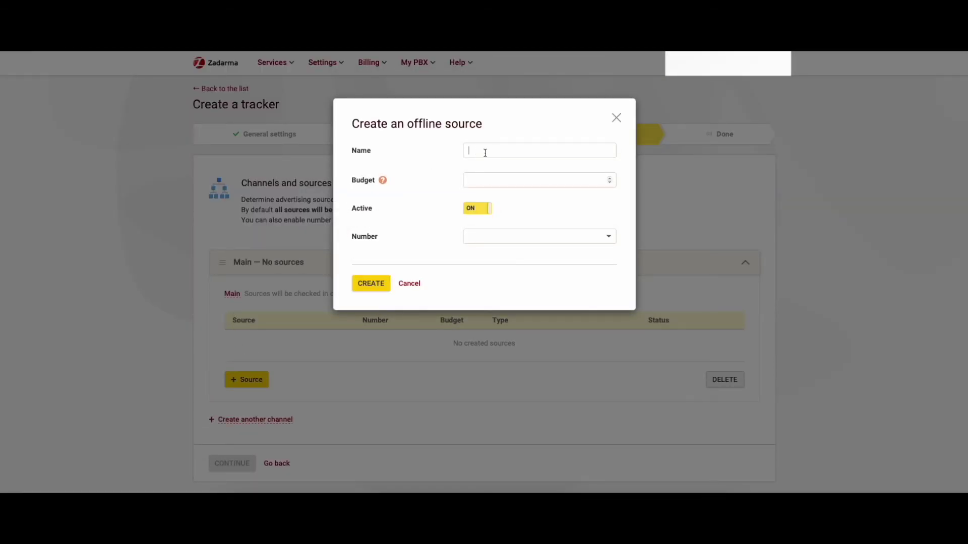
Enter 'ra' in the offline source dialog
{"action": "type", "text": "ra"}
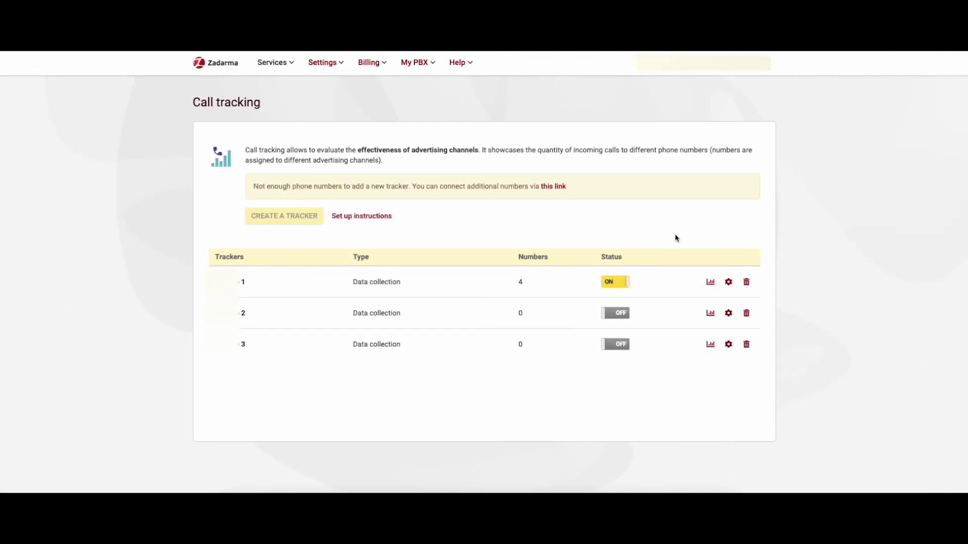
Open Трекер 1's statistics and review its channel, country, UTM tag and error sections
{"action": "left_click", "coordinate": [711, 282]}
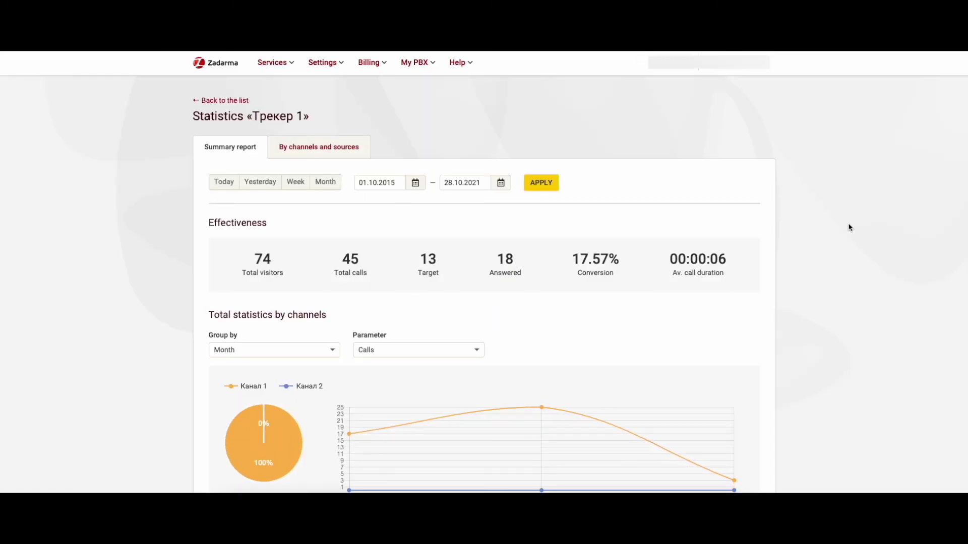
{"action": "scroll", "coordinate": [849, 228], "scroll_direction": "down", "scroll_amount": 2}
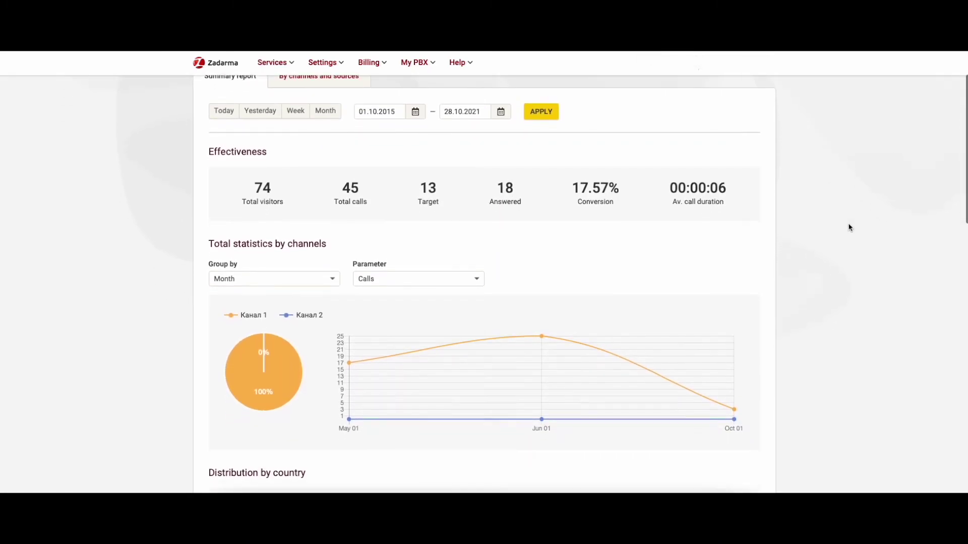
{"action": "scroll", "coordinate": [849, 228], "scroll_direction": "down", "scroll_amount": 2}
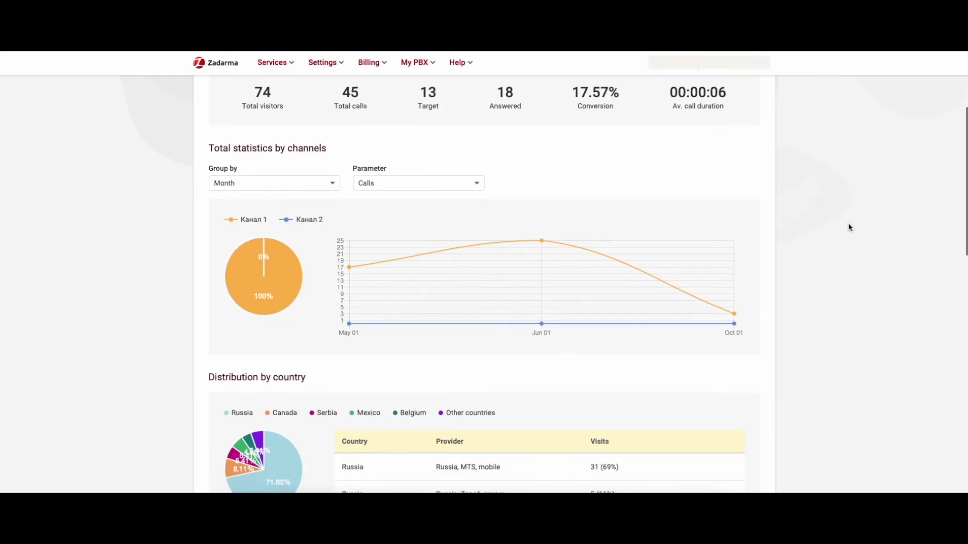
{"action": "scroll", "coordinate": [850, 227], "scroll_direction": "down", "scroll_amount": 2}
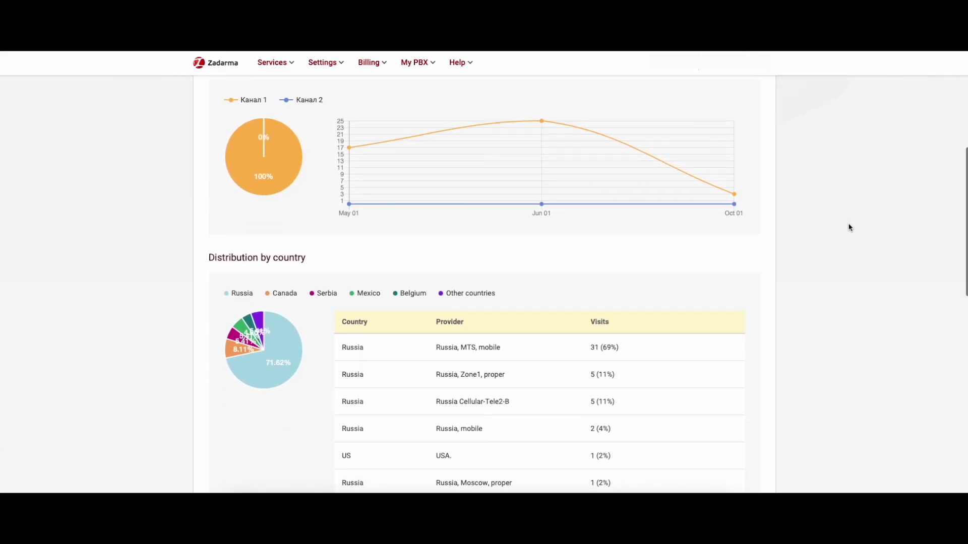
{"action": "scroll", "coordinate": [849, 228], "scroll_direction": "down", "scroll_amount": 2}
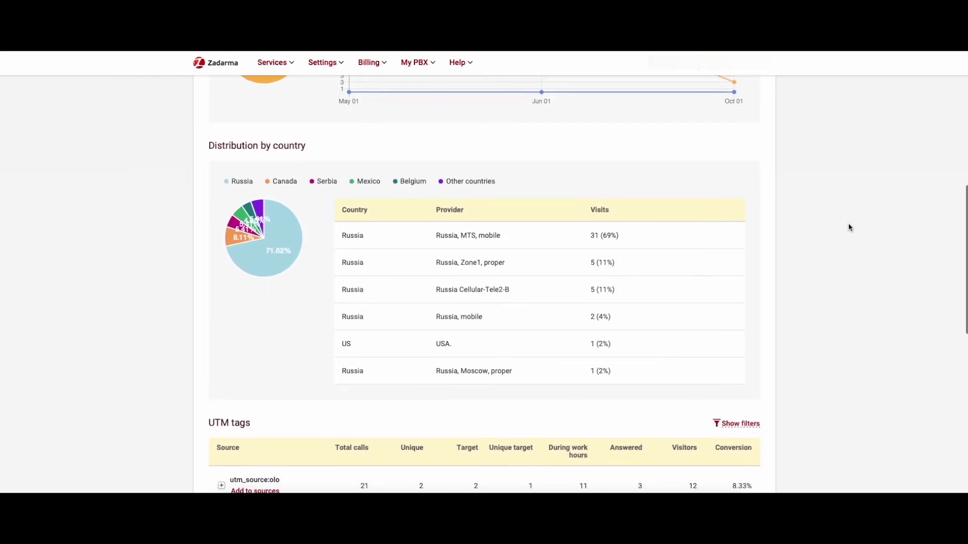
{"action": "scroll", "coordinate": [849, 228], "scroll_direction": "down", "scroll_amount": 2}
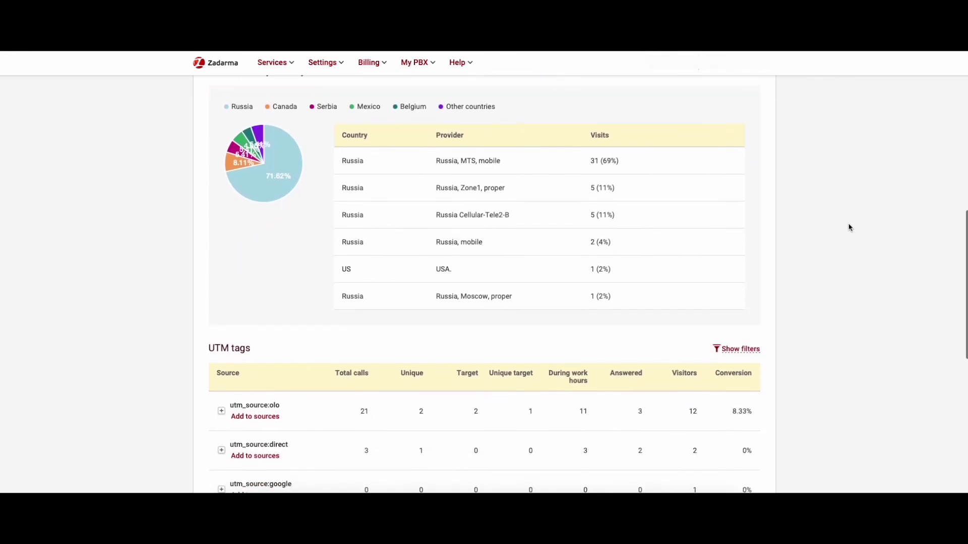
{"action": "scroll", "coordinate": [849, 228], "scroll_direction": "down", "scroll_amount": 1}
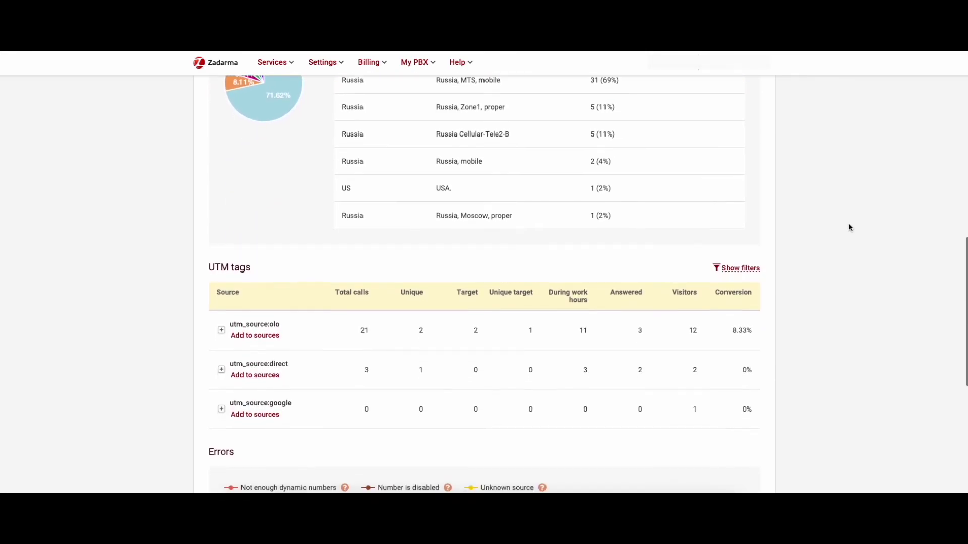
{"action": "scroll", "coordinate": [849, 228], "scroll_direction": "down", "scroll_amount": 2}
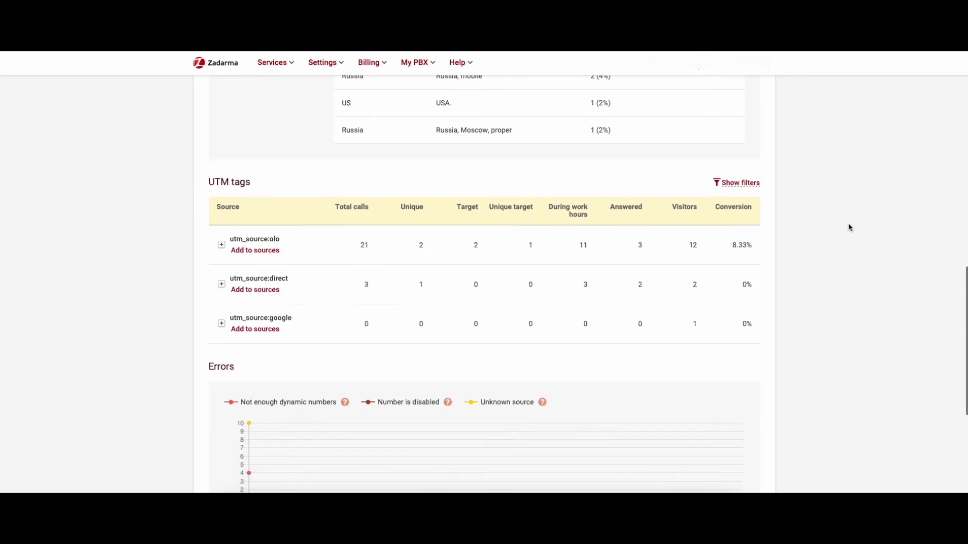
{"action": "scroll", "coordinate": [849, 228], "scroll_direction": "down", "scroll_amount": 2}
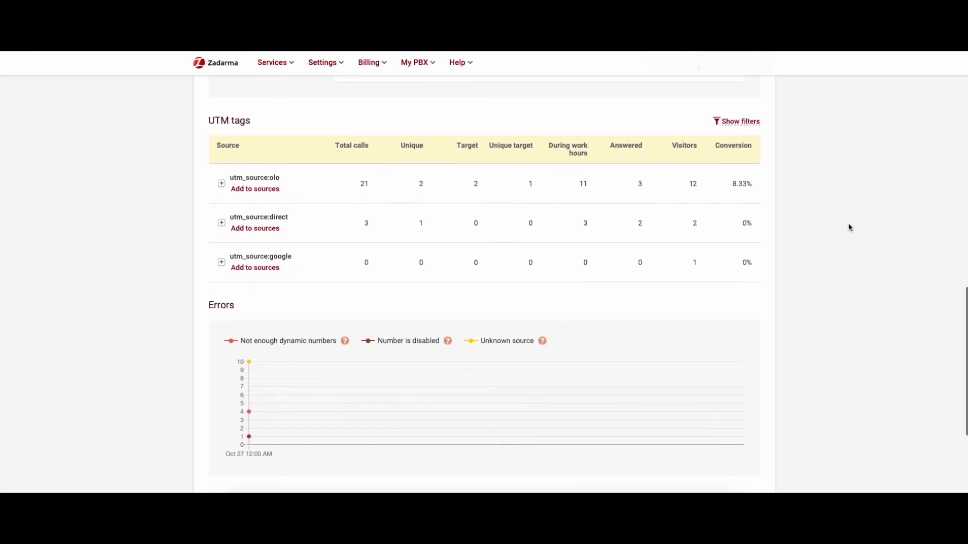
{"action": "scroll", "coordinate": [849, 228], "scroll_direction": "down", "scroll_amount": 1}
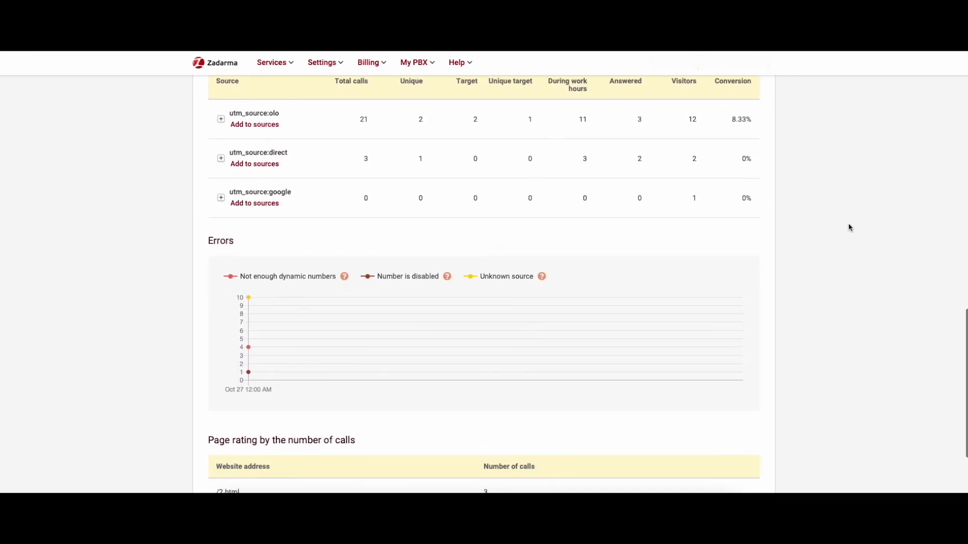